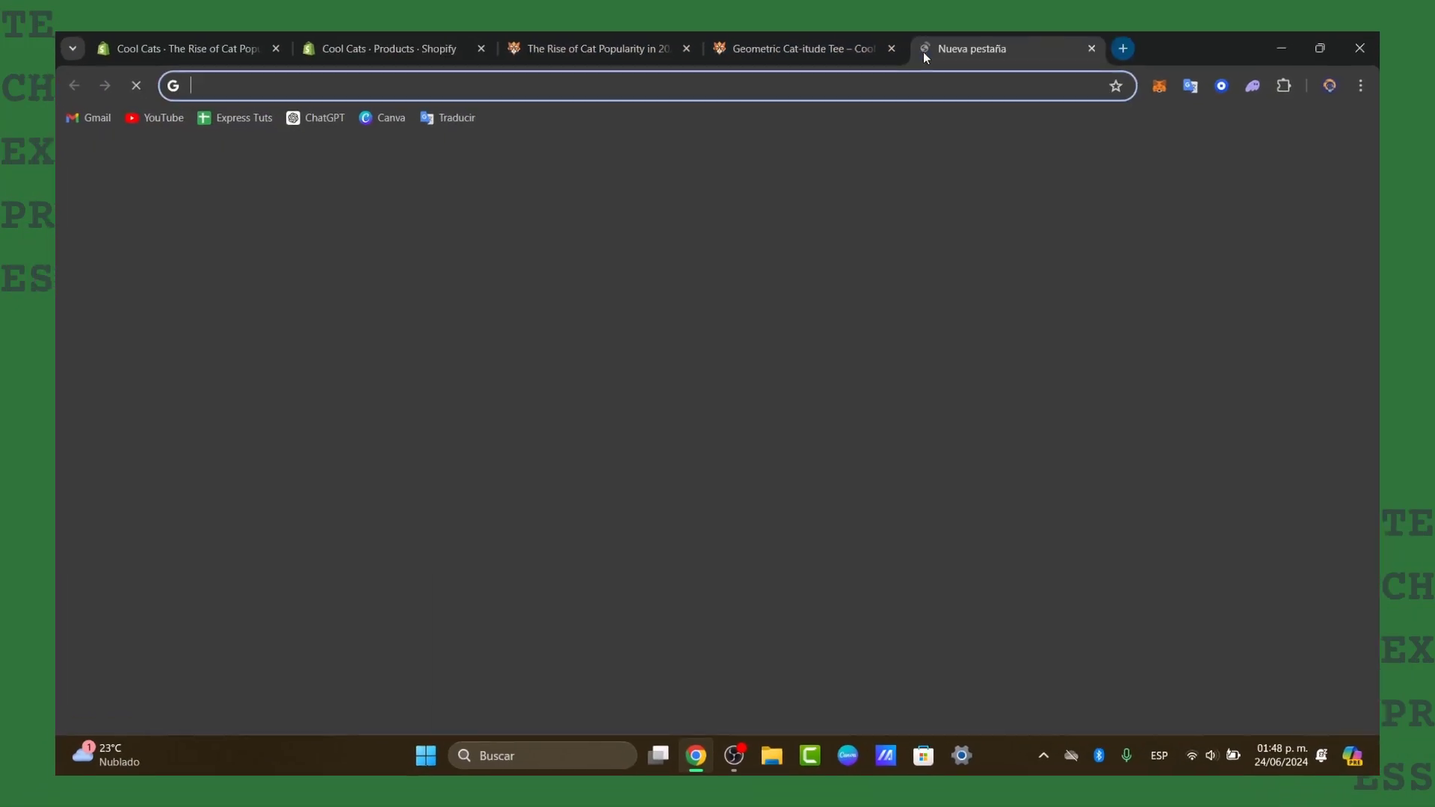
- Load Webflow and sign in with Sign in with Google, choosing the Google account
{"action": "type", "text": "webflow"}
{"action": "key", "text": "Return"}
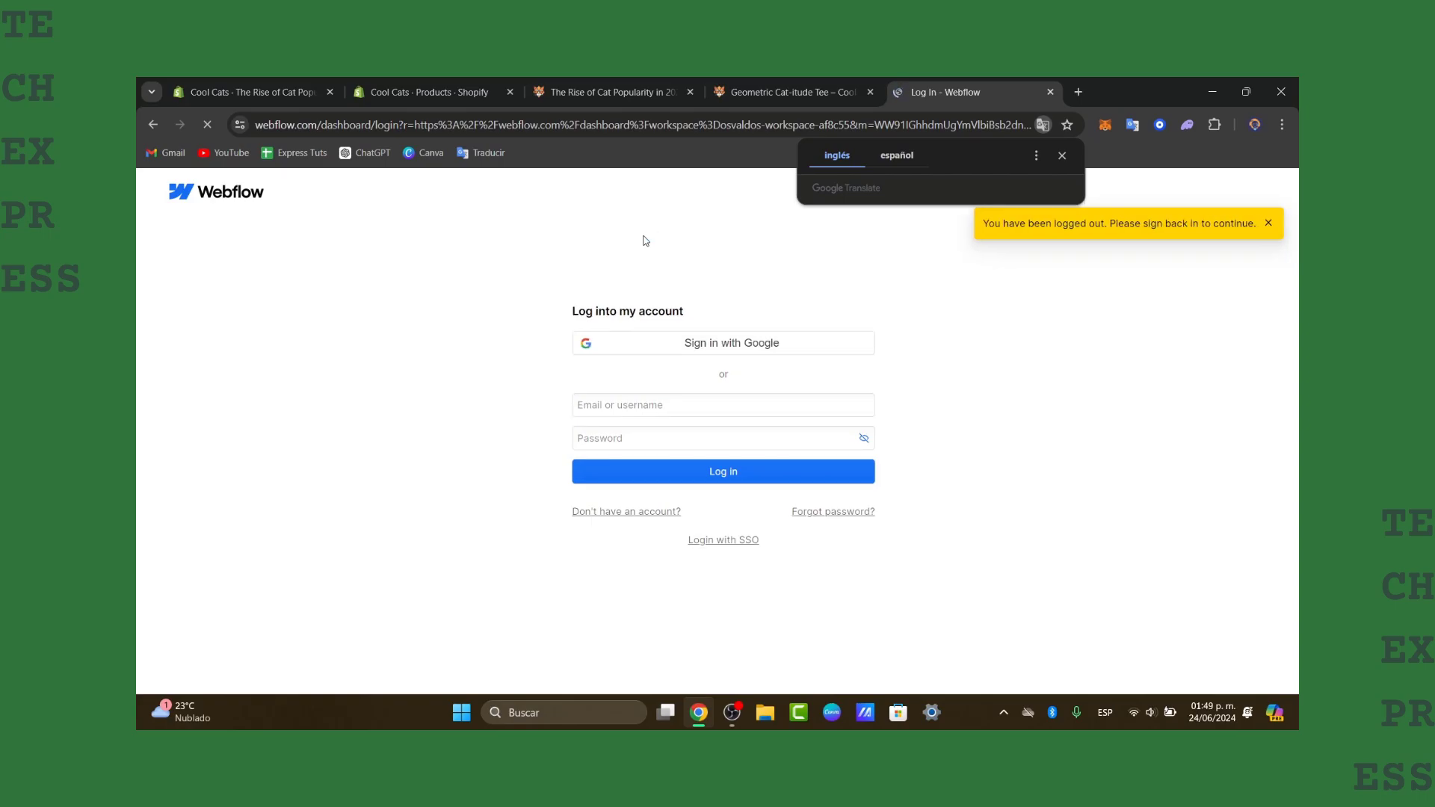
{"action": "left_click", "coordinate": [754, 341]}
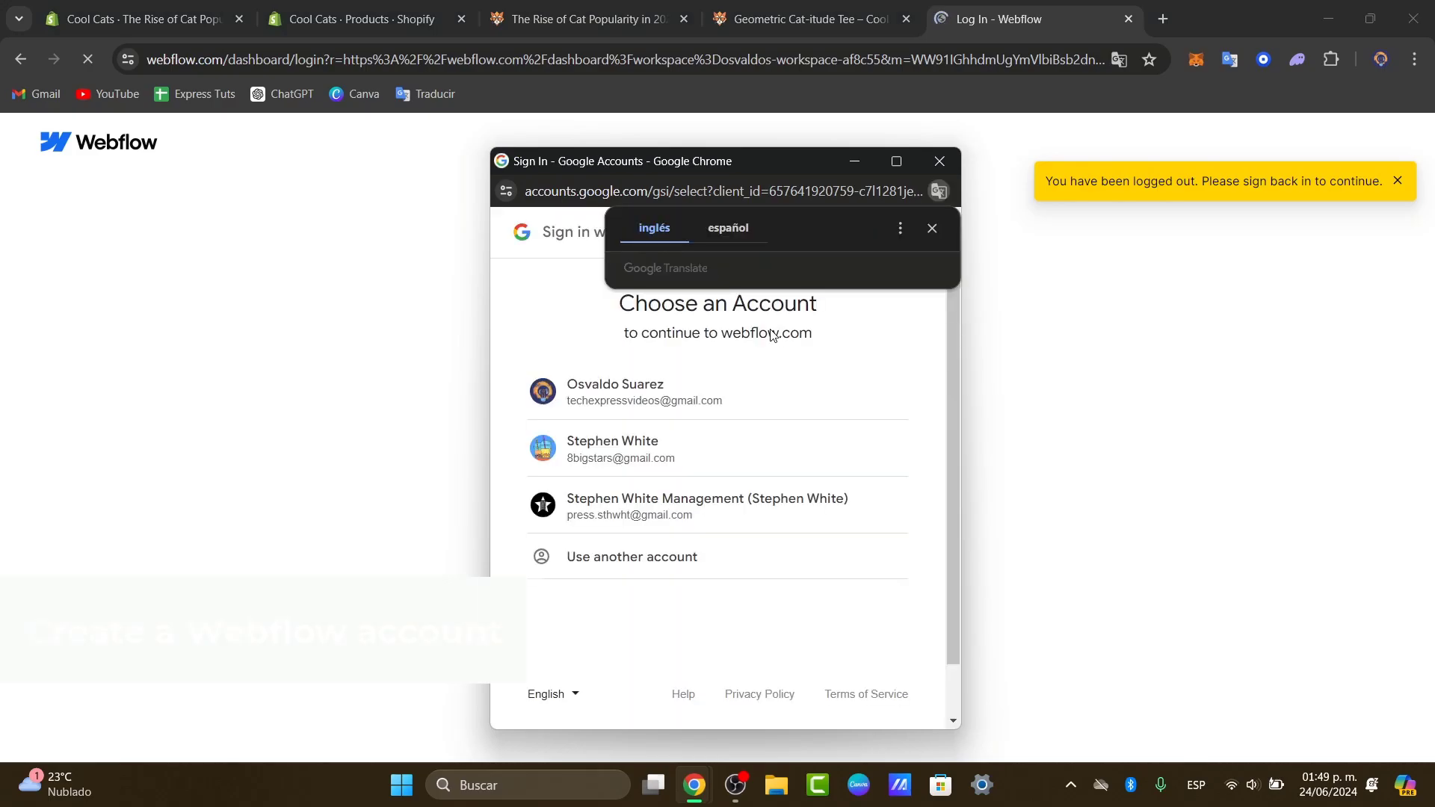
{"action": "left_click", "coordinate": [756, 382]}
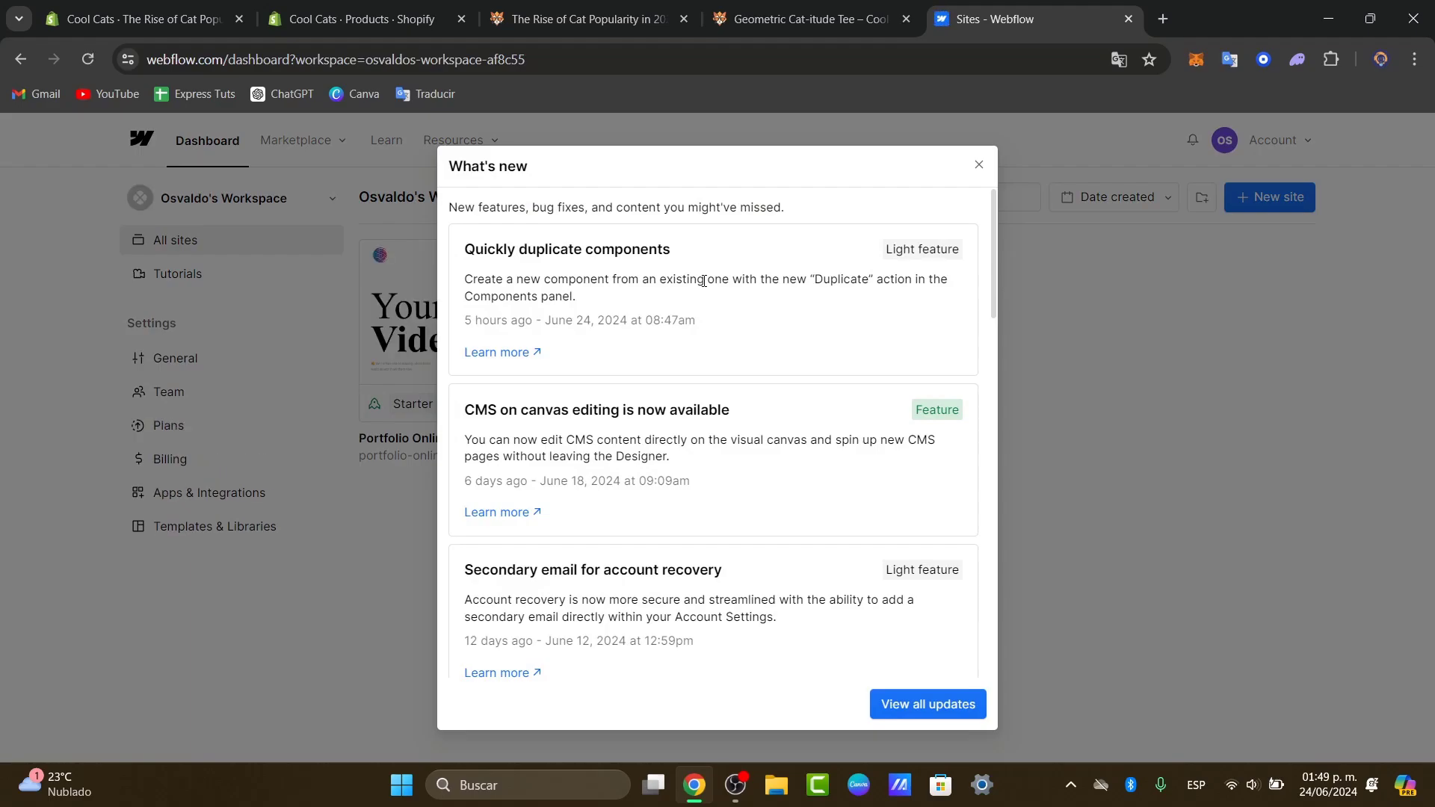
- Dismiss What's new, then archive Portfolio Online Media, confirming with its site name
{"action": "left_click", "coordinate": [977, 166]}
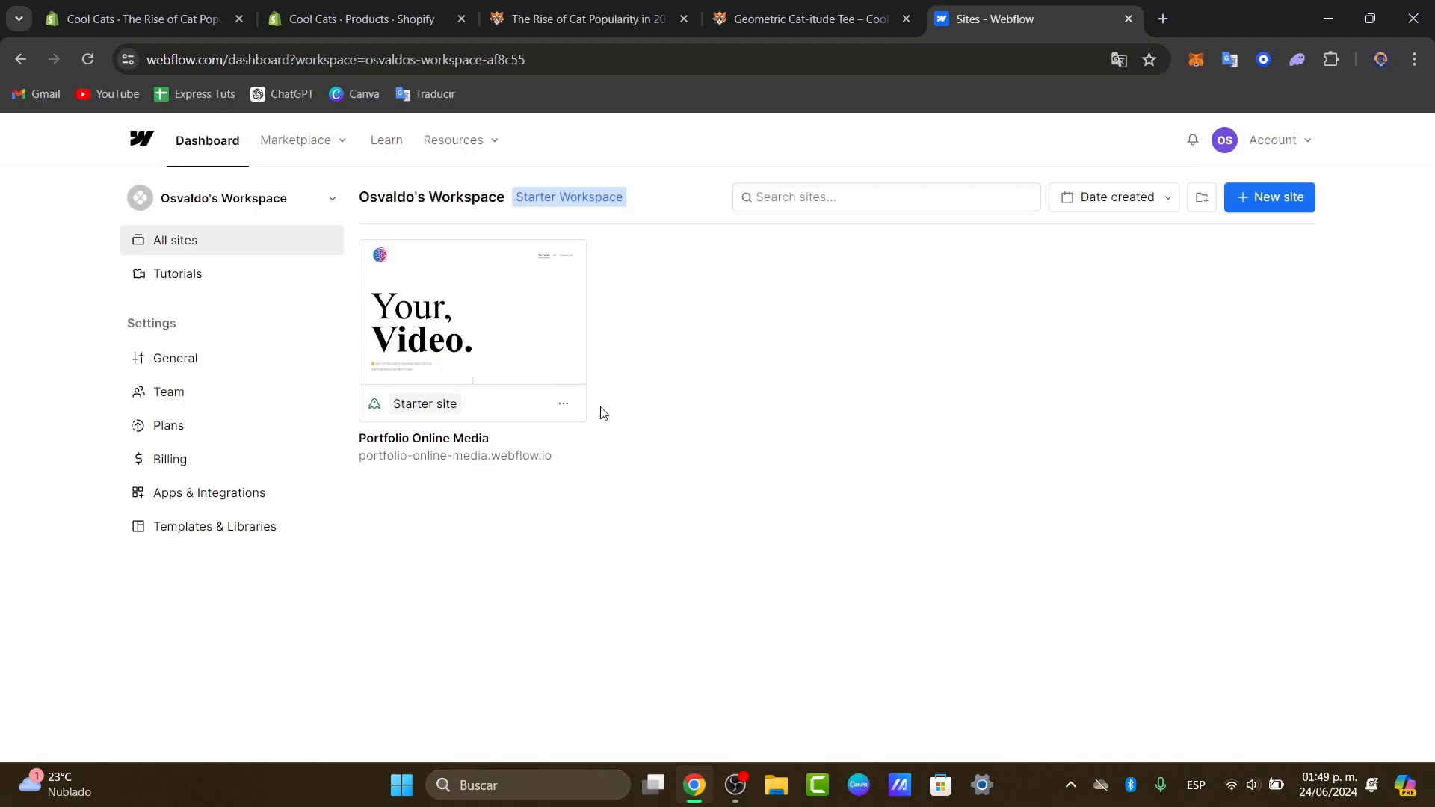
{"action": "left_click", "coordinate": [564, 405]}
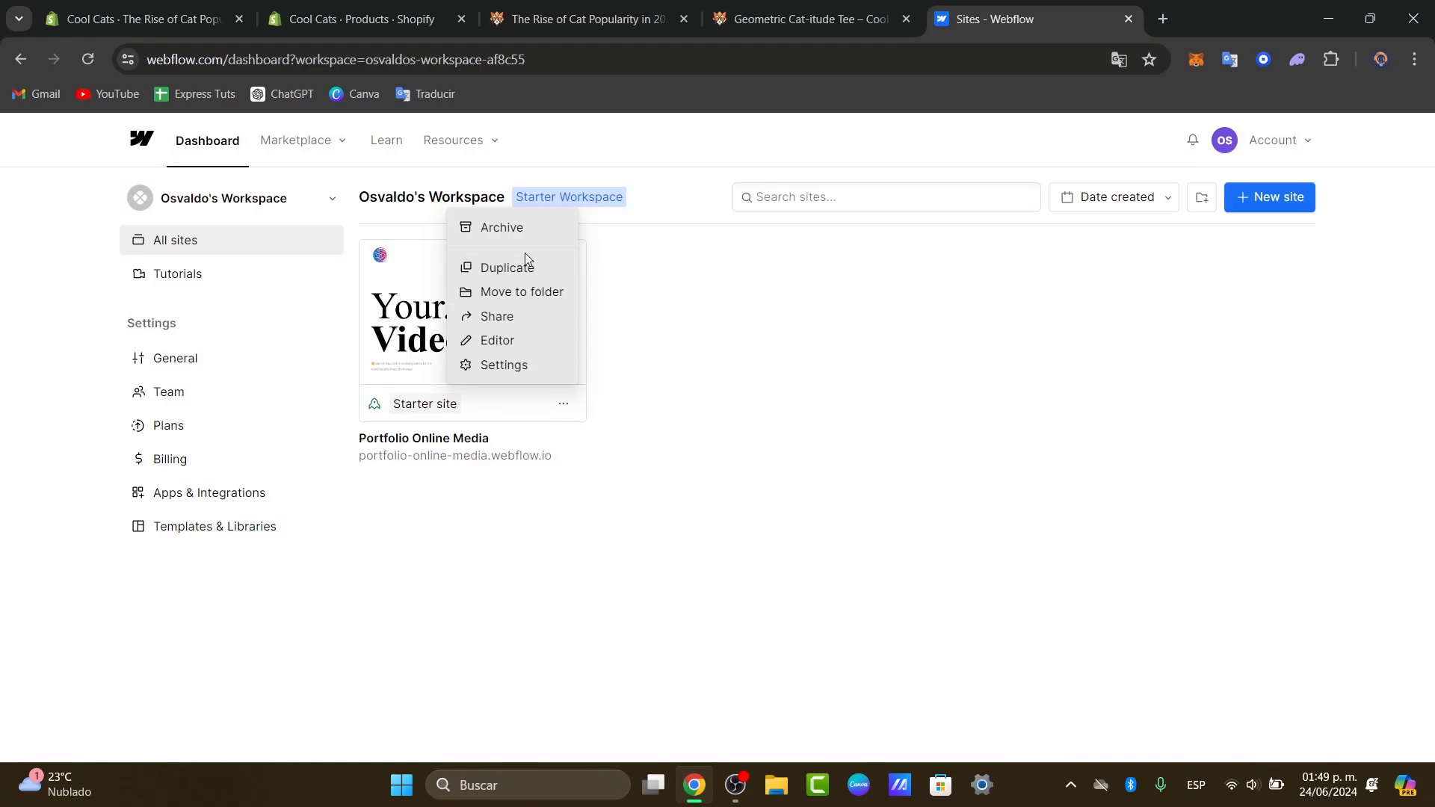
{"action": "left_click", "coordinate": [531, 223]}
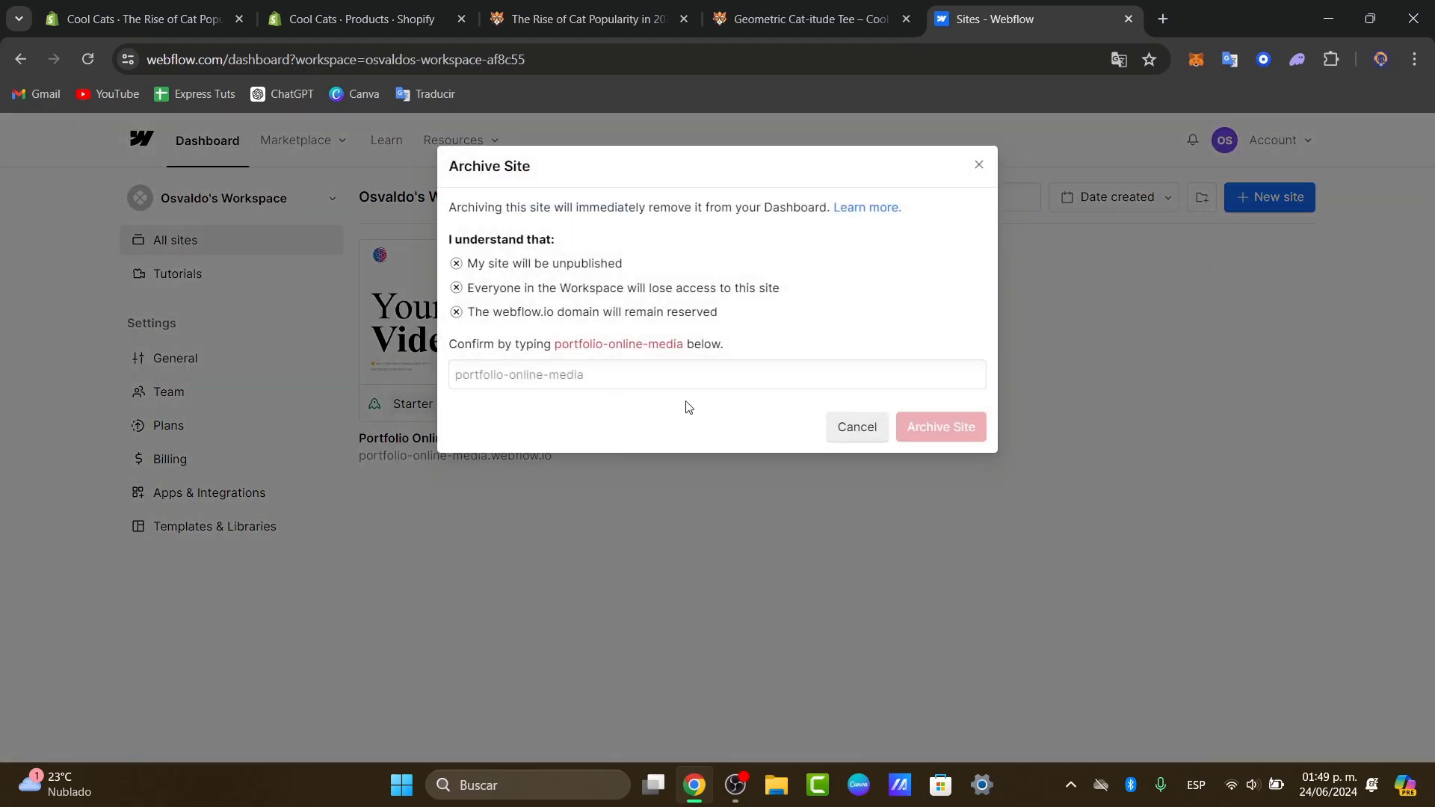
{"action": "left_click", "coordinate": [849, 376]}
{"action": "type", "text": "portfolio"}
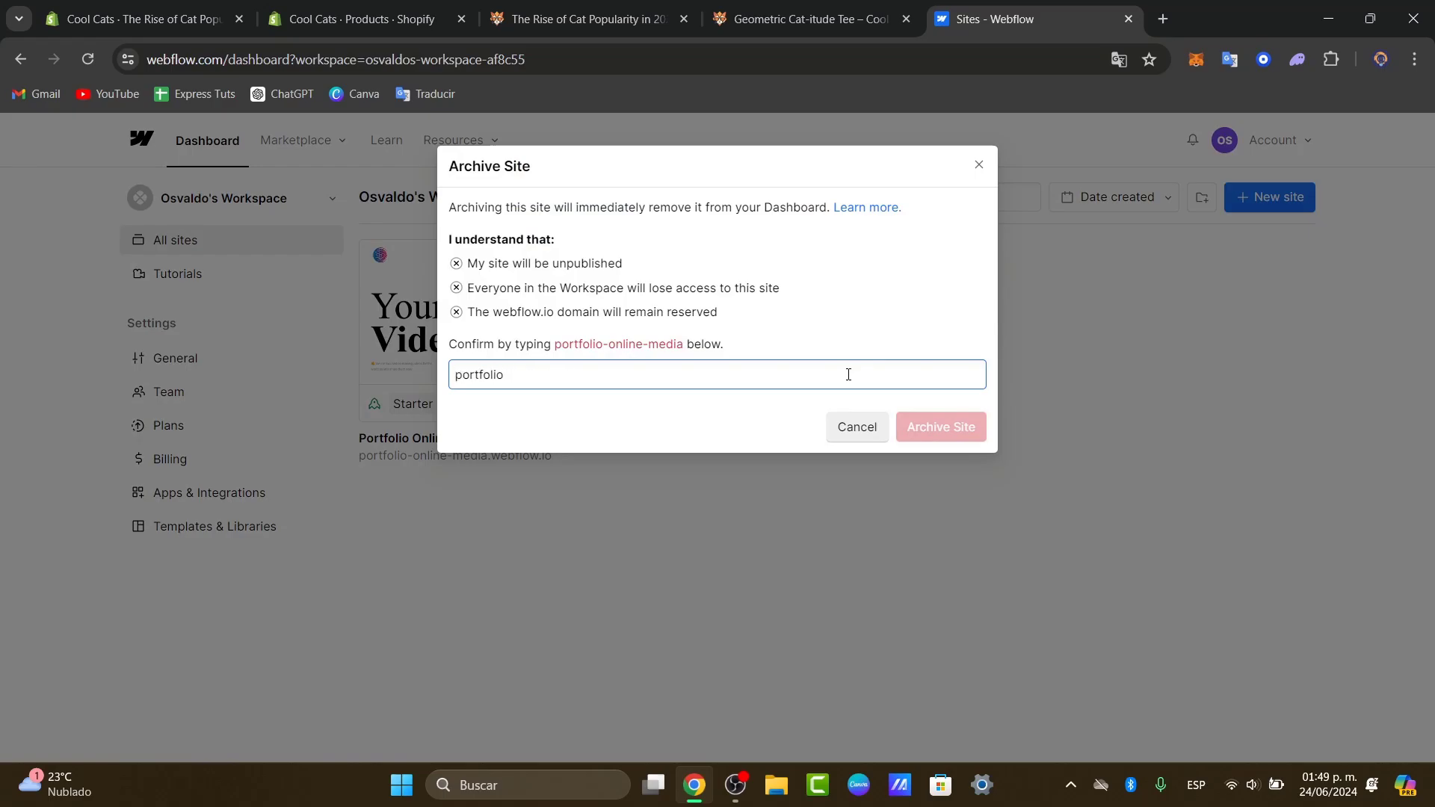
{"action": "type", "text": "-online.medi"}
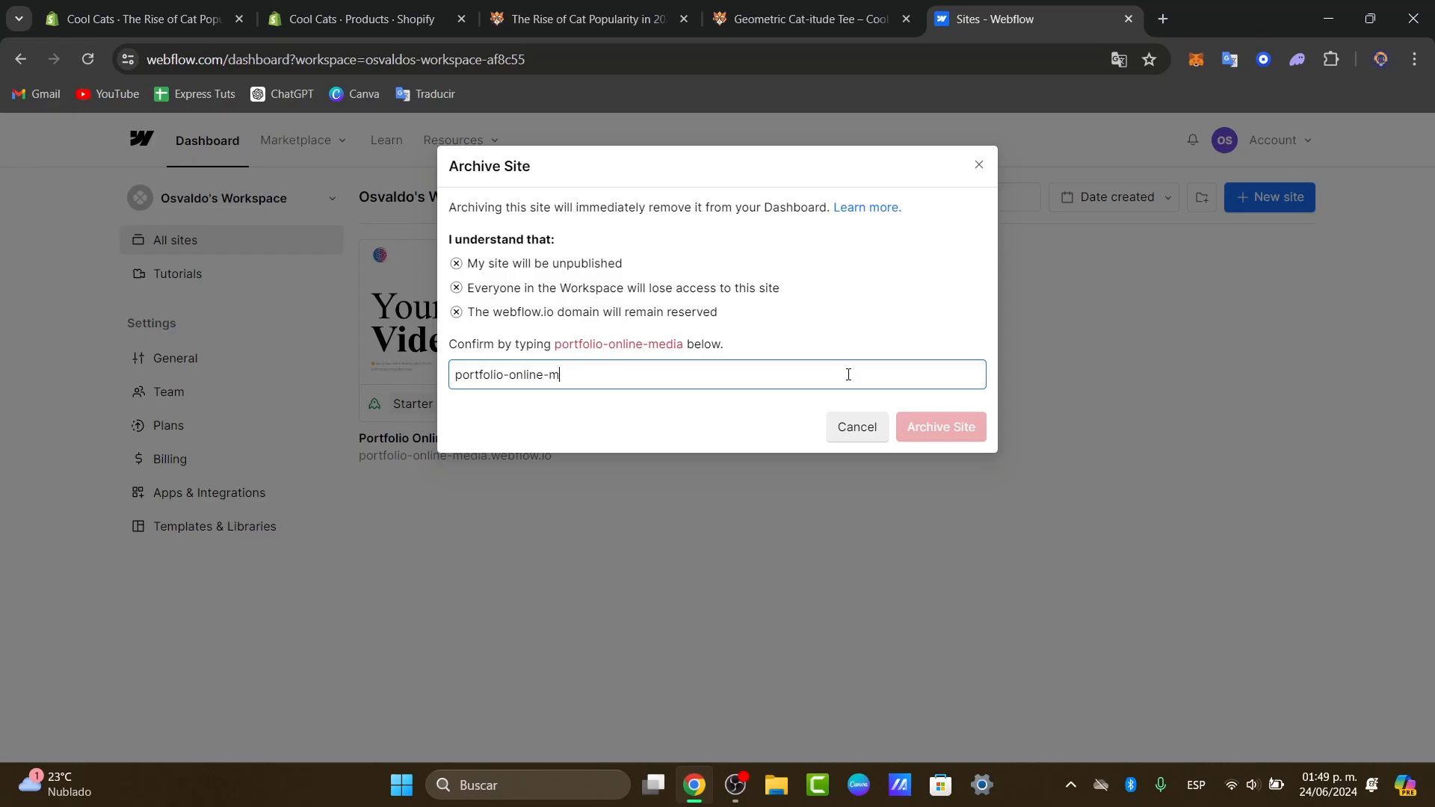
{"action": "type", "text": "edia"}
{"action": "left_click", "coordinate": [941, 426]}
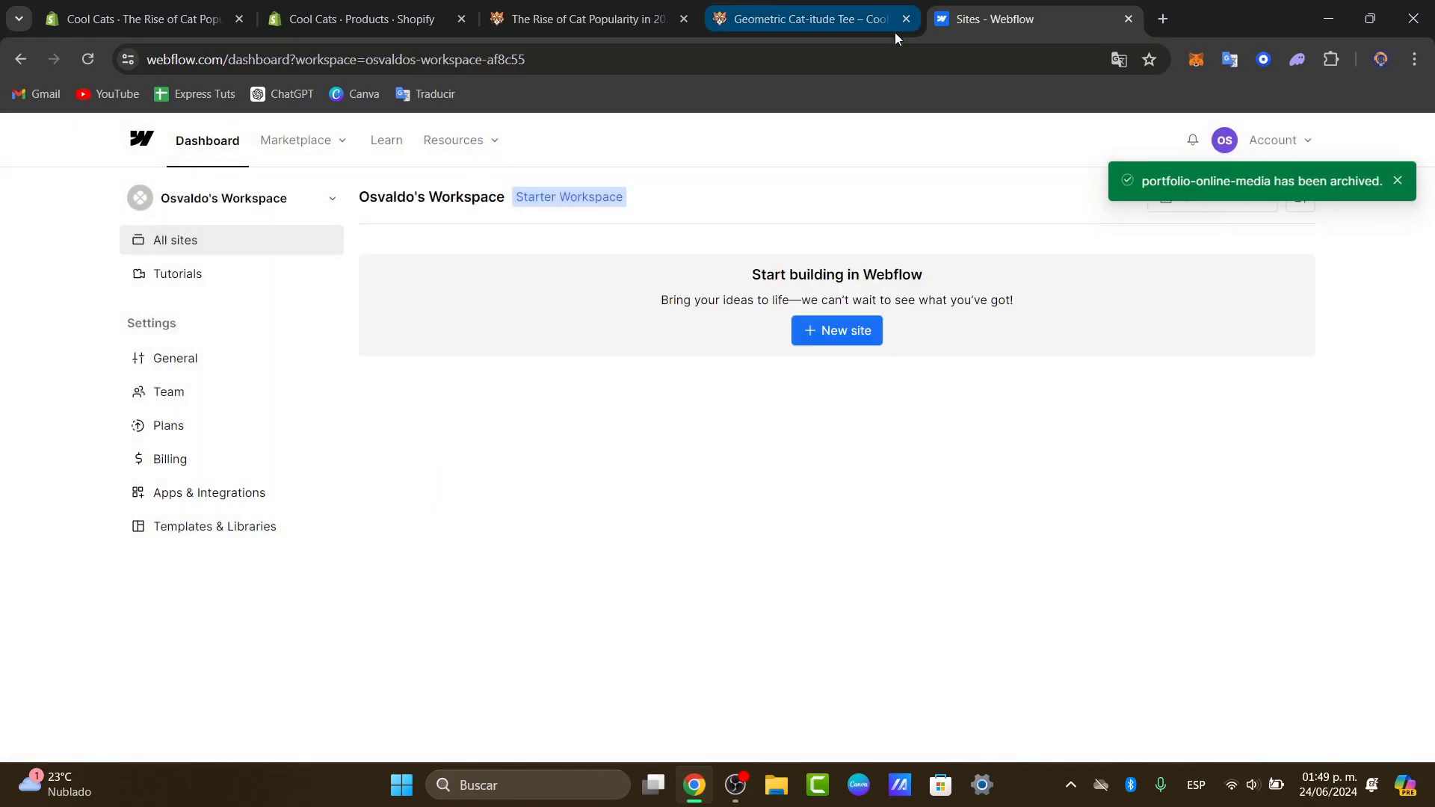
- Open the blog post 'The Rise of Cat Popularity in 2024' and scroll through it
{"action": "left_click", "coordinate": [371, 7]}
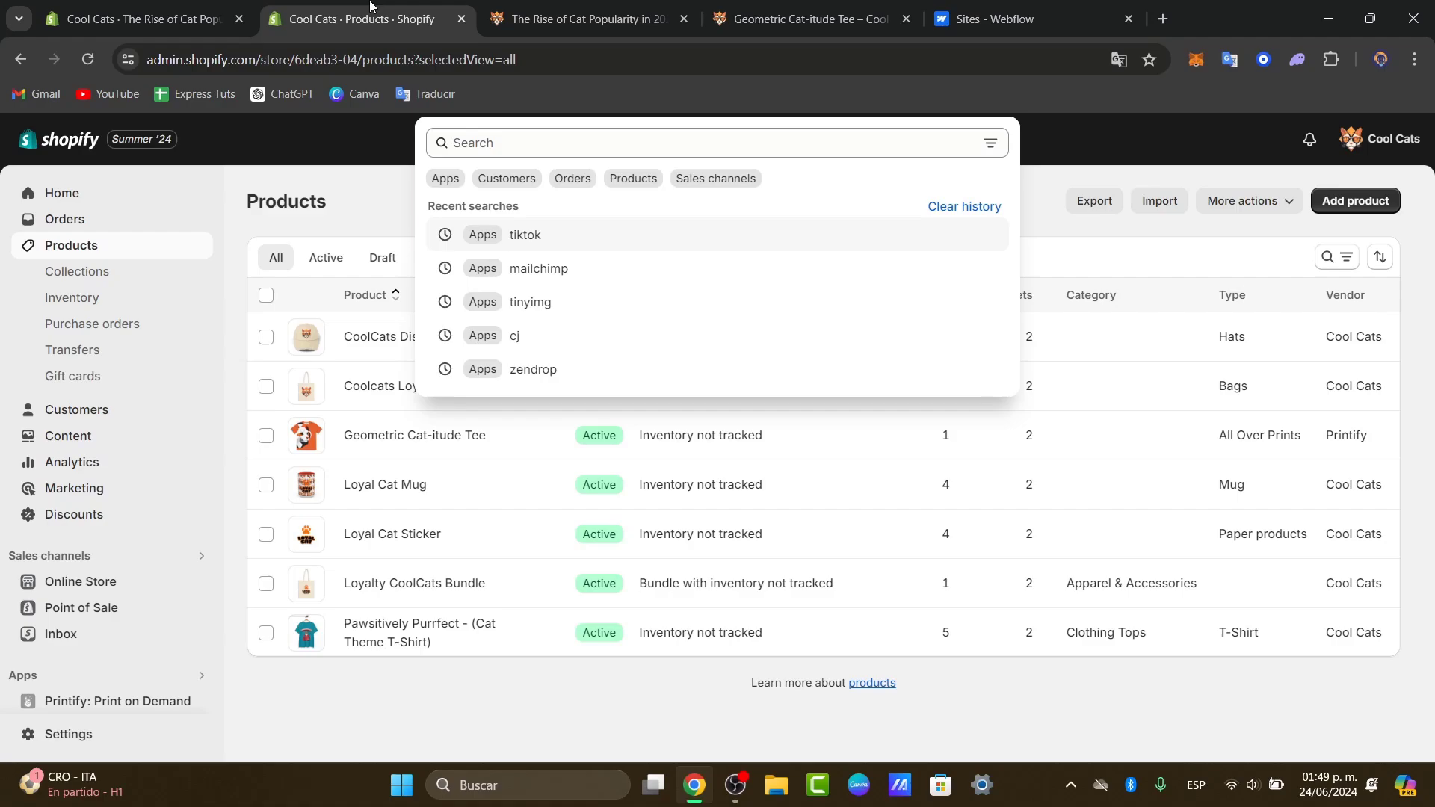
{"action": "left_click", "coordinate": [1078, 149]}
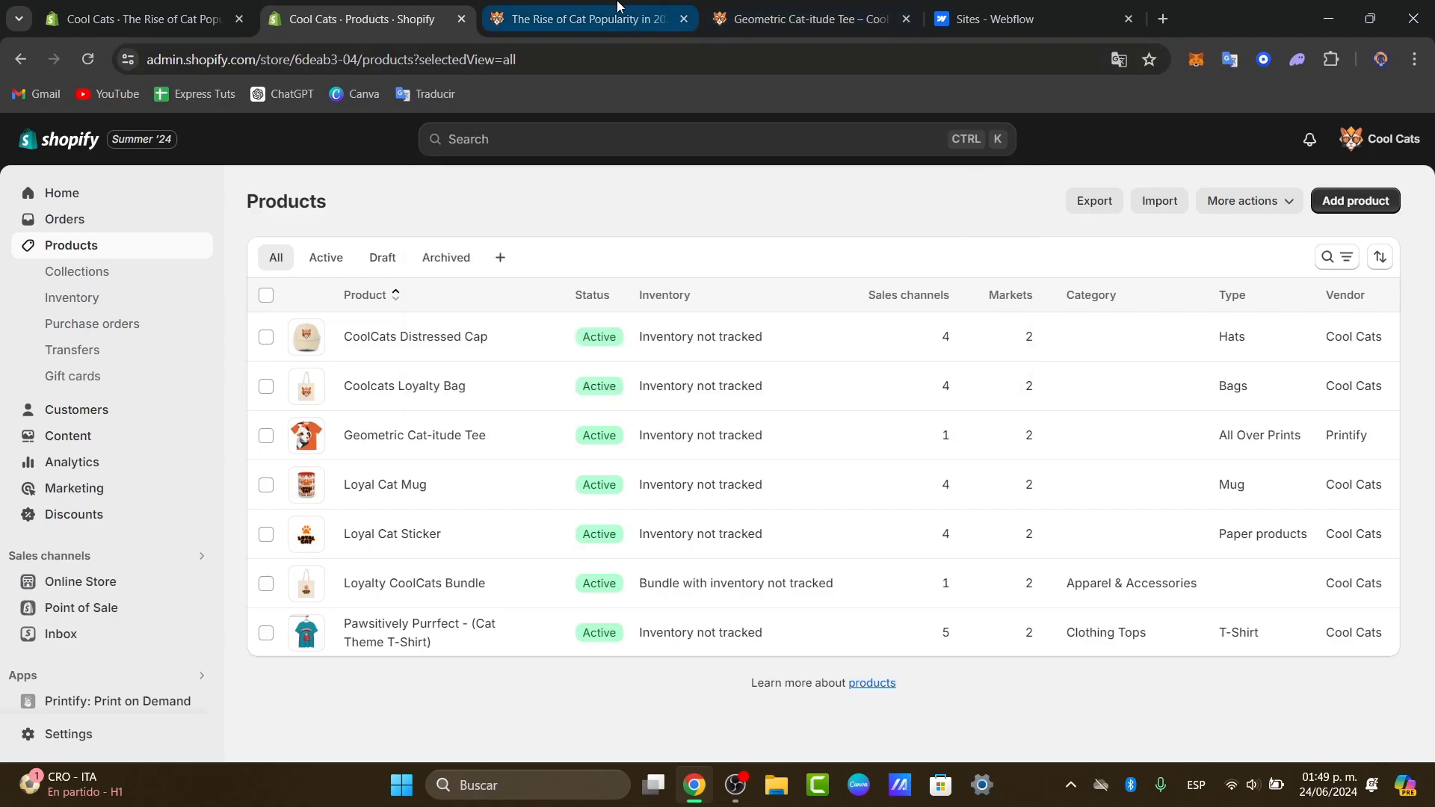
{"action": "left_click", "coordinate": [579, 23]}
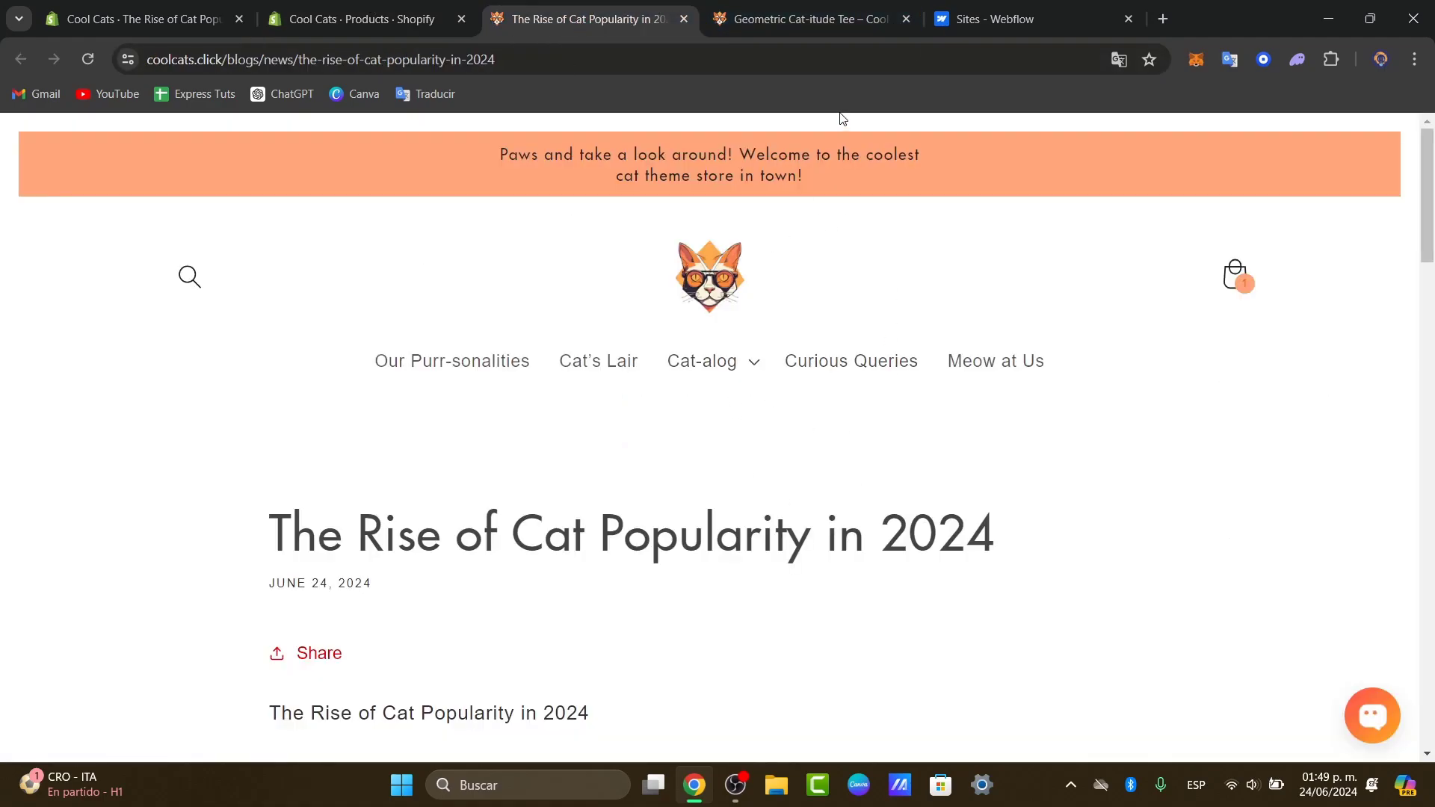
{"action": "scroll", "coordinate": [1122, 378], "scroll_direction": "down", "scroll_amount": 20}
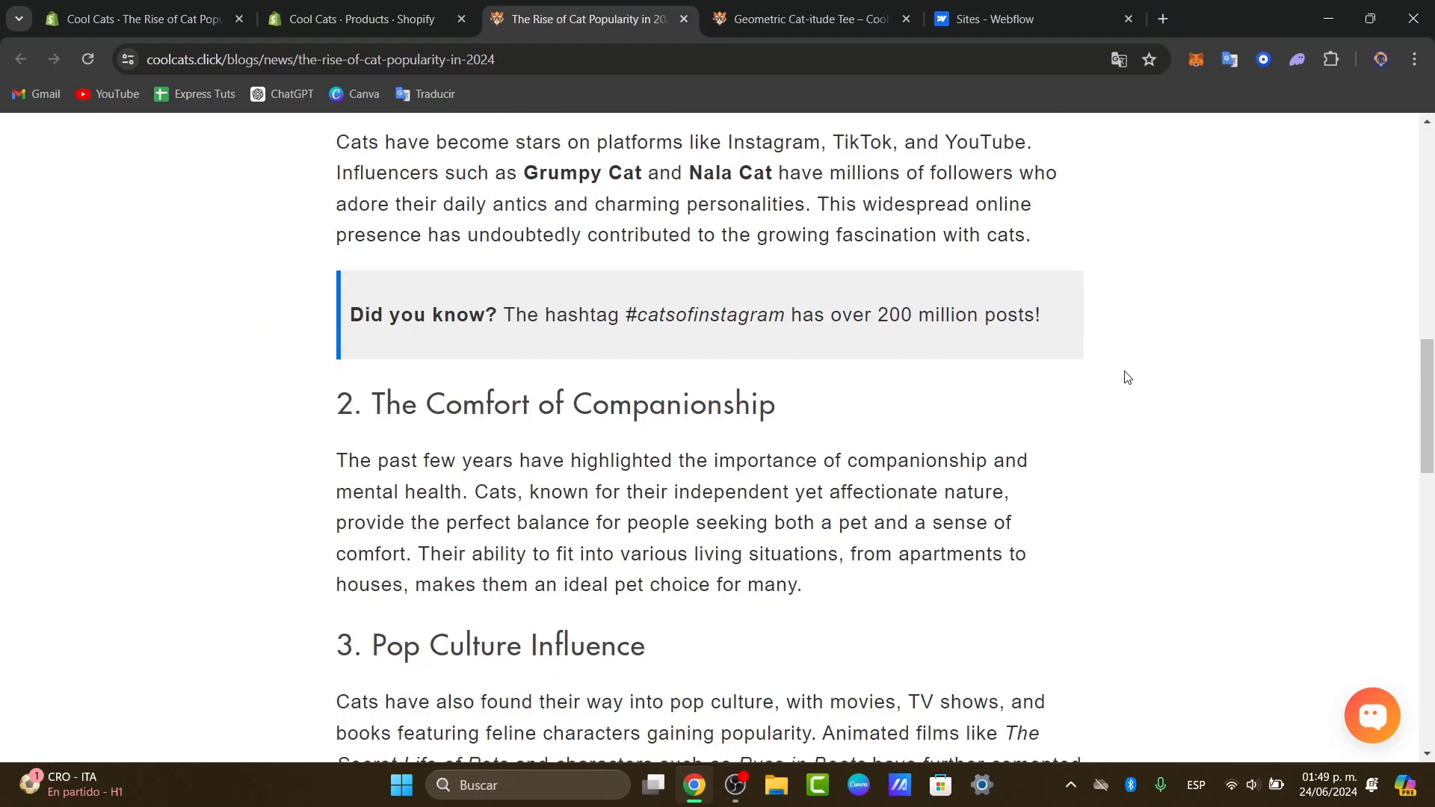
{"action": "scroll", "coordinate": [1128, 377], "scroll_direction": "down", "scroll_amount": 8}
{"action": "scroll", "coordinate": [1127, 377], "scroll_direction": "up", "scroll_amount": 6}
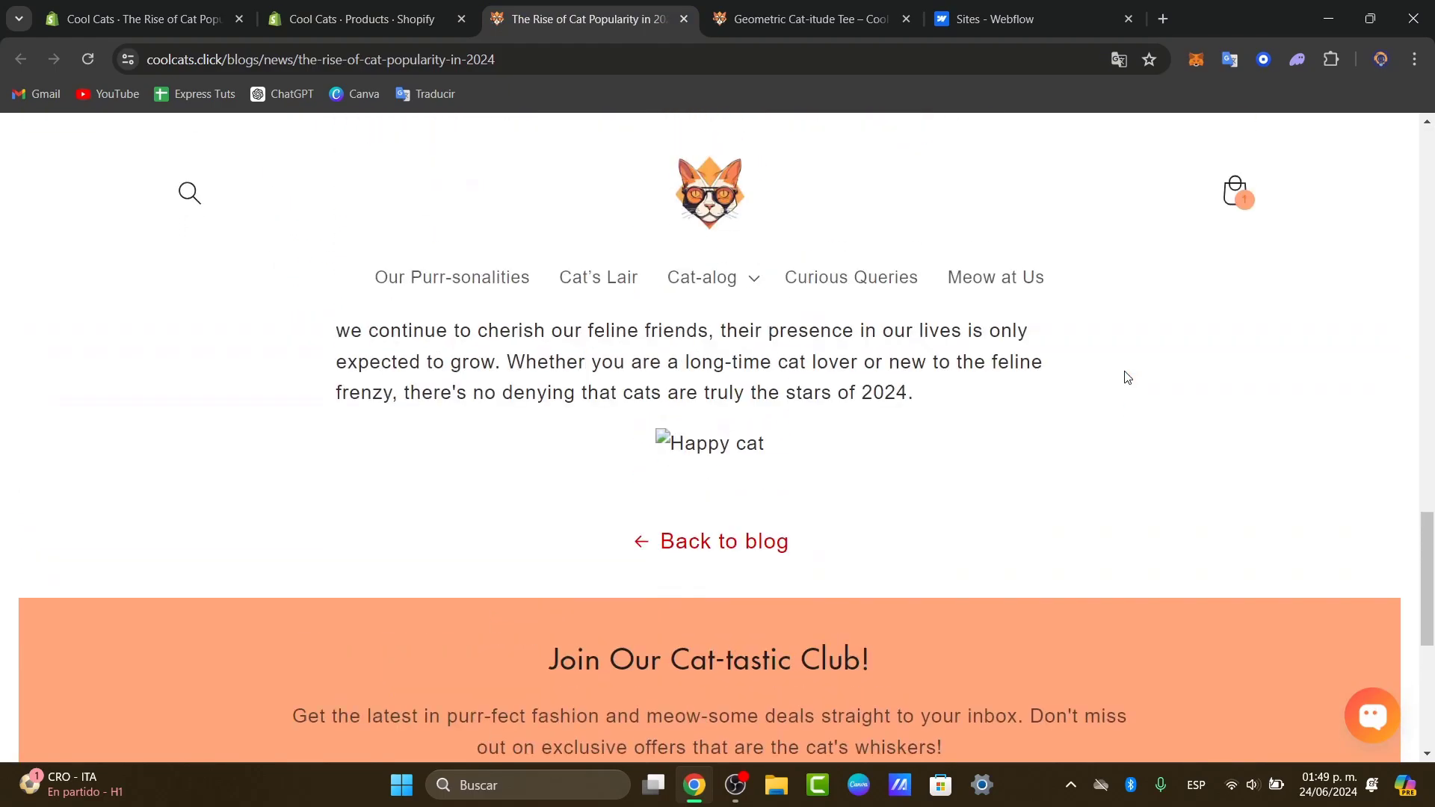
{"action": "scroll", "coordinate": [1127, 378], "scroll_direction": "up", "scroll_amount": 20}
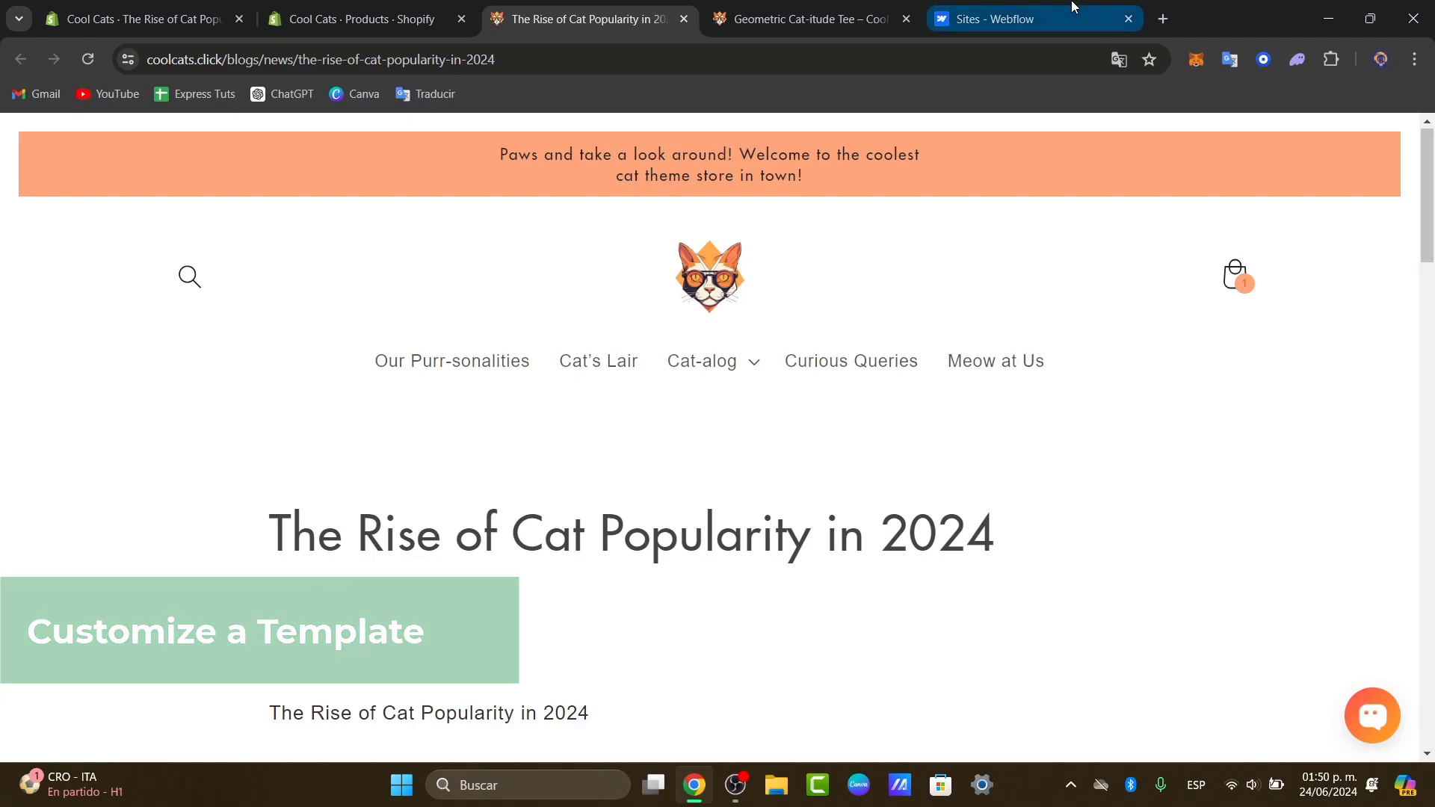
- Back in the Webflow dashboard, start a new site from a template
{"action": "left_click", "coordinate": [994, 19]}
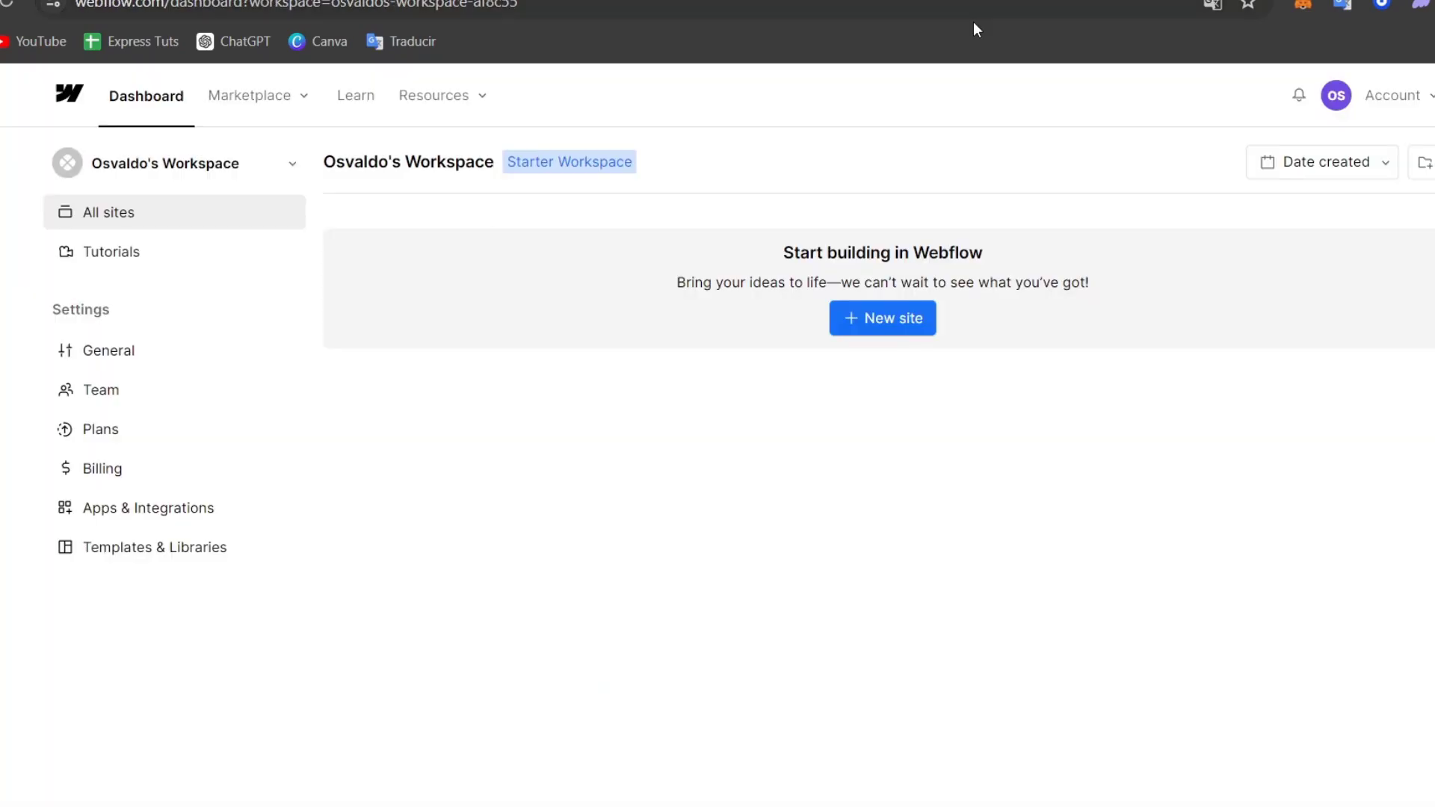
{"action": "left_click", "coordinate": [885, 320]}
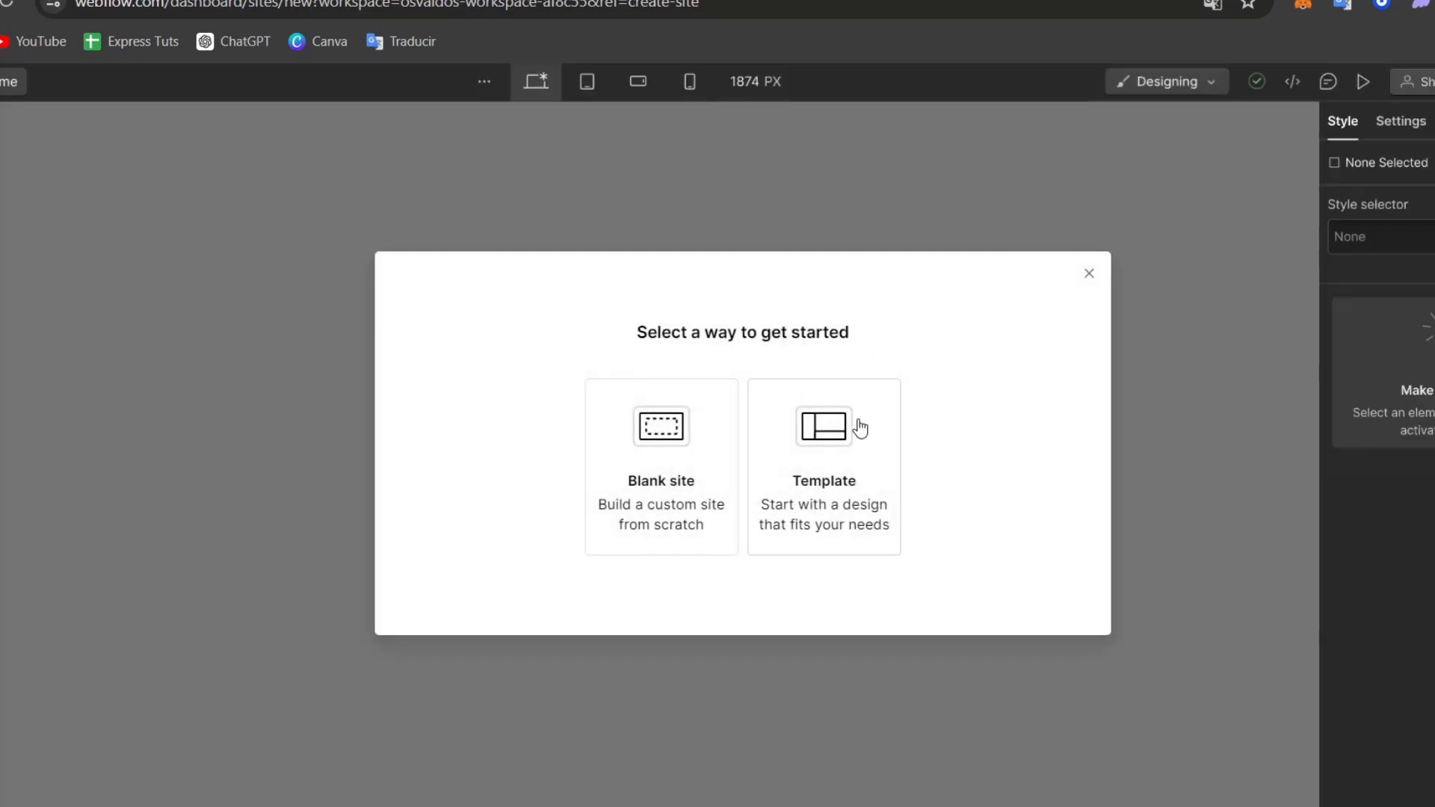
{"action": "left_click", "coordinate": [861, 428]}
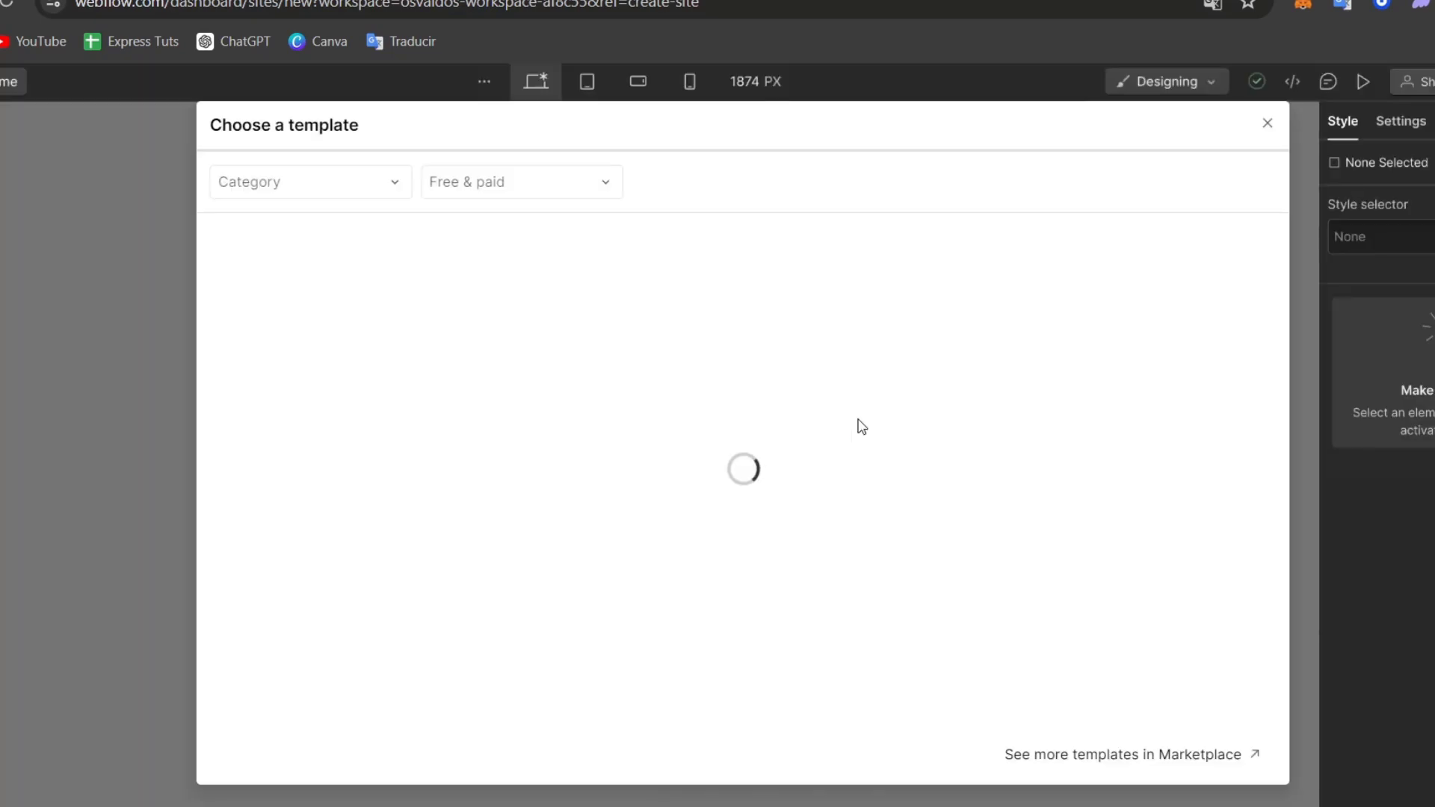
- Filter the templates to Free pricing and the Marketing category
{"action": "left_click", "coordinate": [382, 187]}
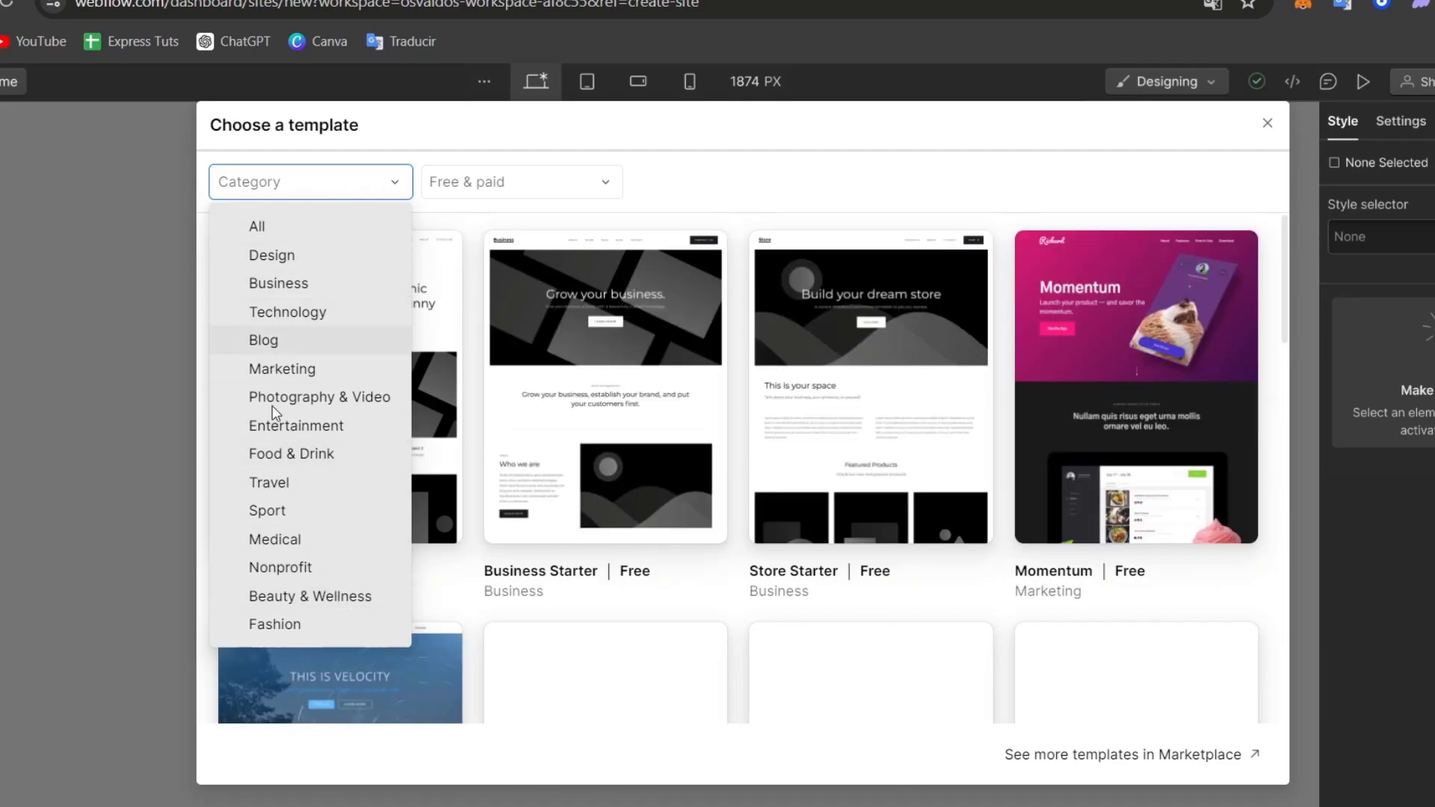
{"action": "left_click", "coordinate": [487, 191]}
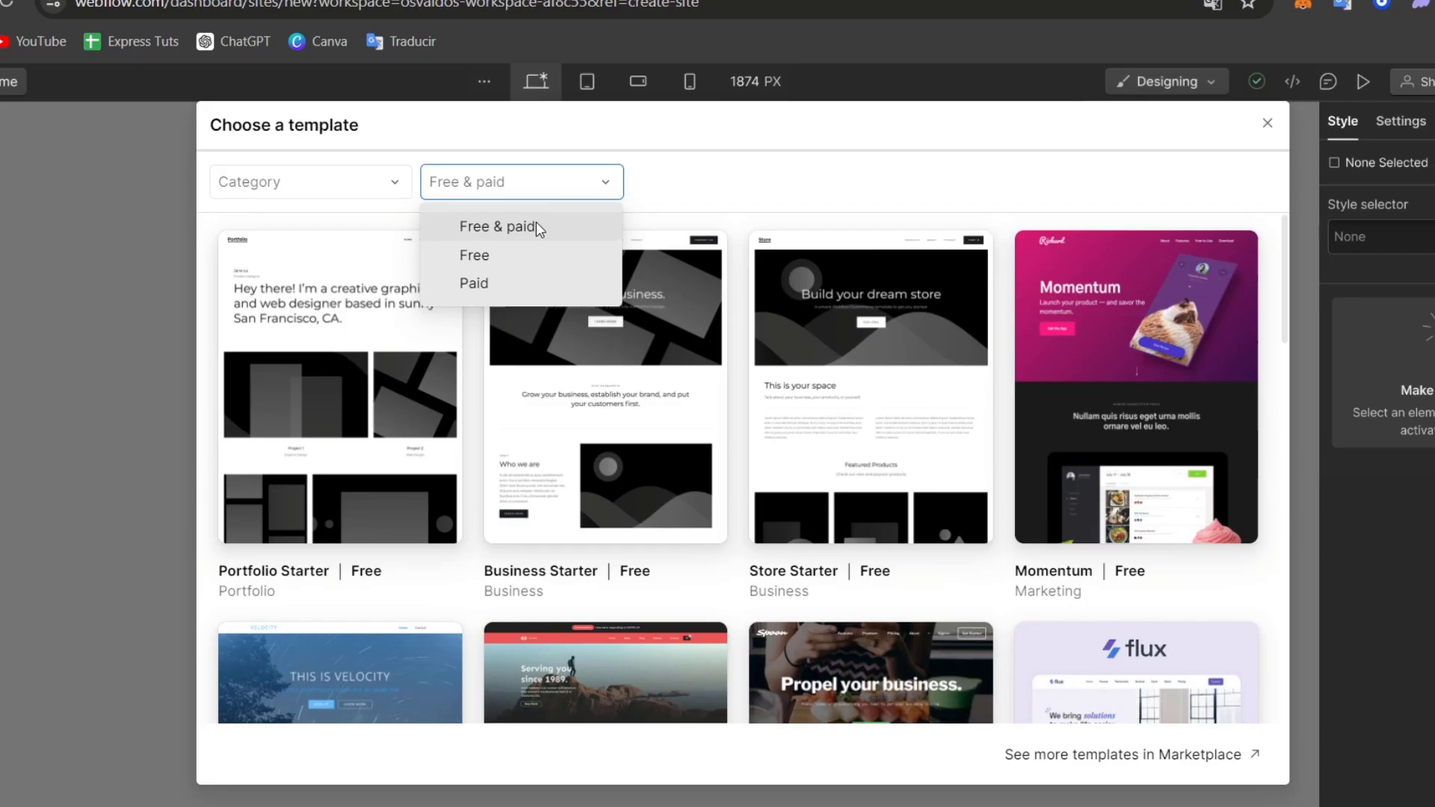
{"action": "left_click", "coordinate": [536, 255]}
{"action": "left_click", "coordinate": [346, 179]}
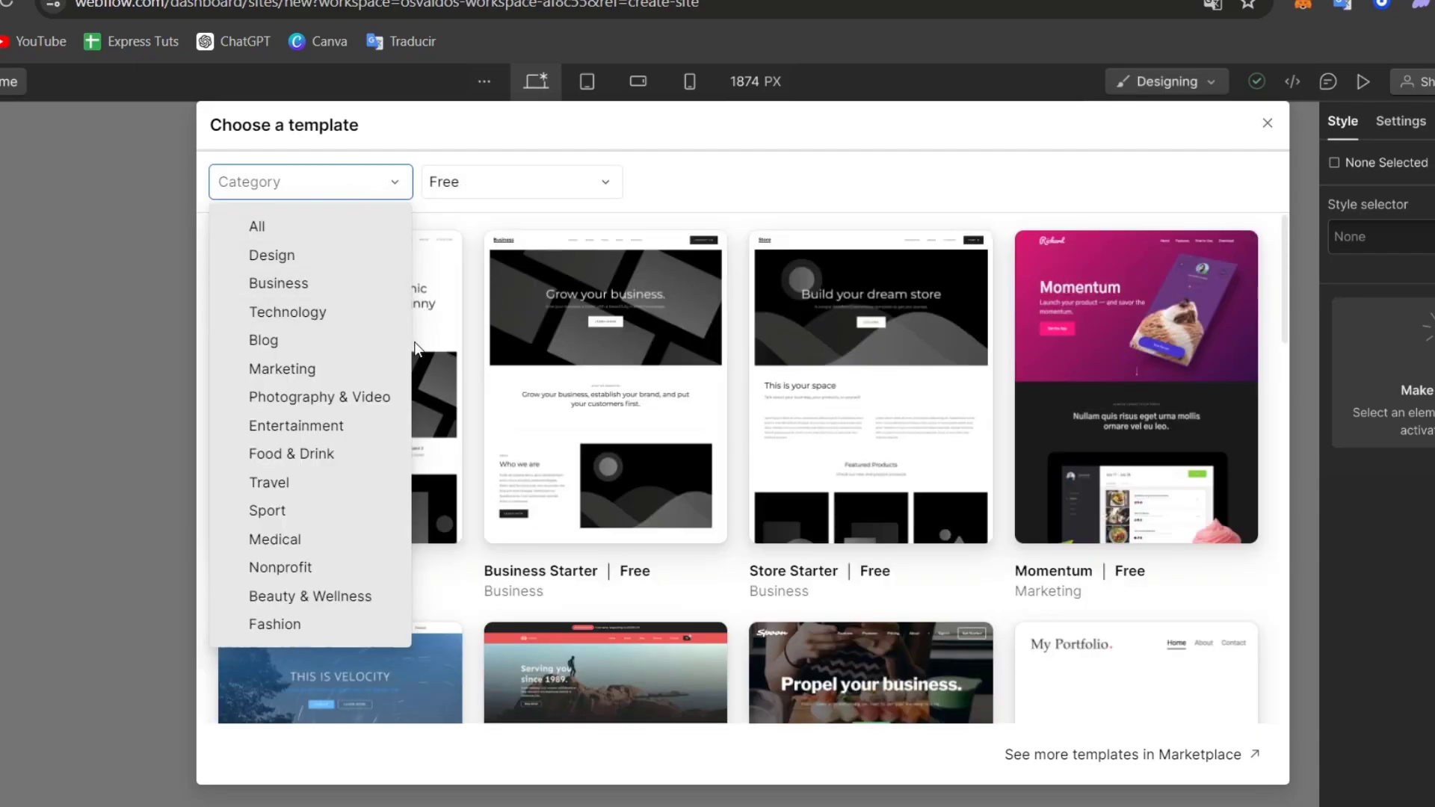
{"action": "left_click", "coordinate": [347, 364]}
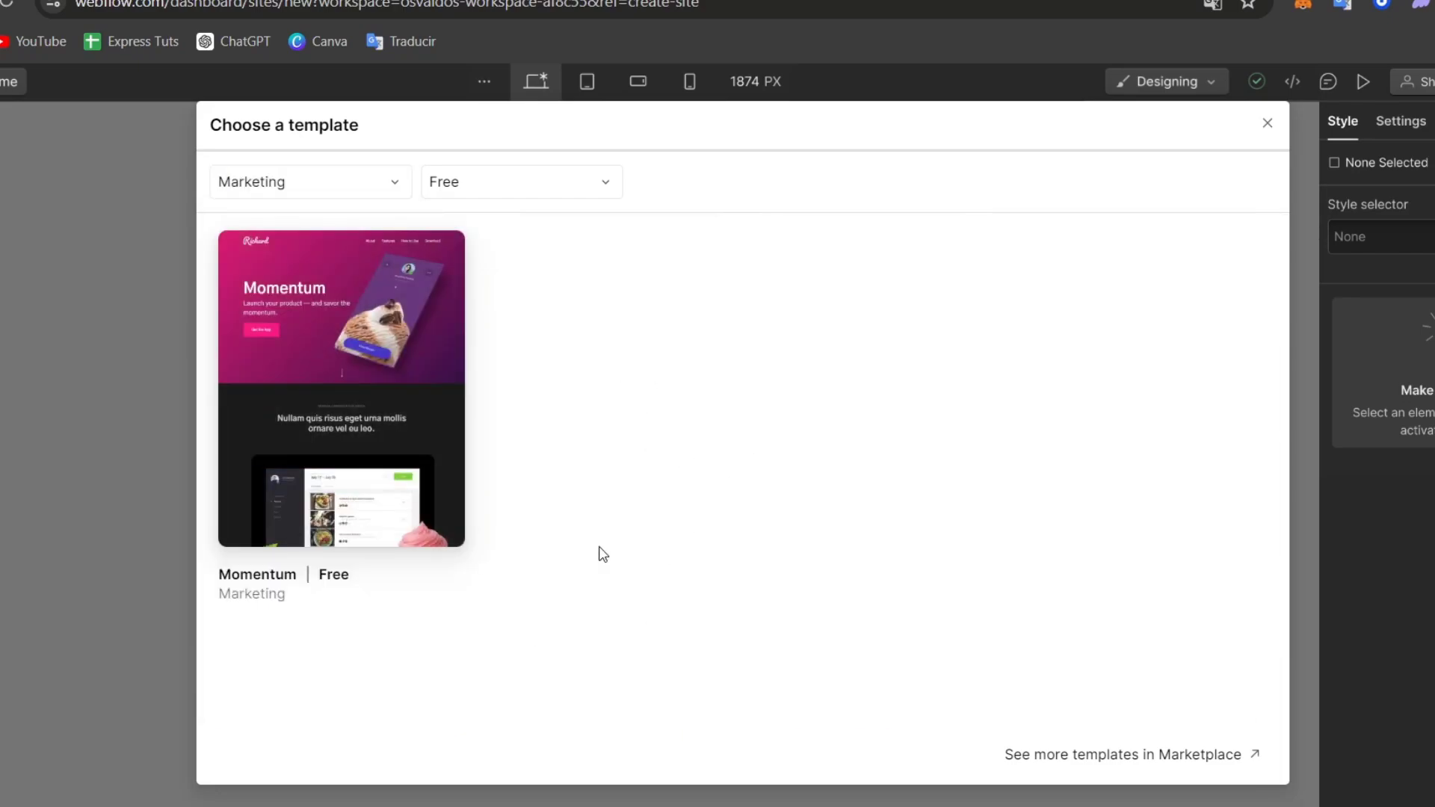
- Pick the Momentum template, name the site 'Cool CATS' and create it
{"action": "left_click", "coordinate": [404, 485]}
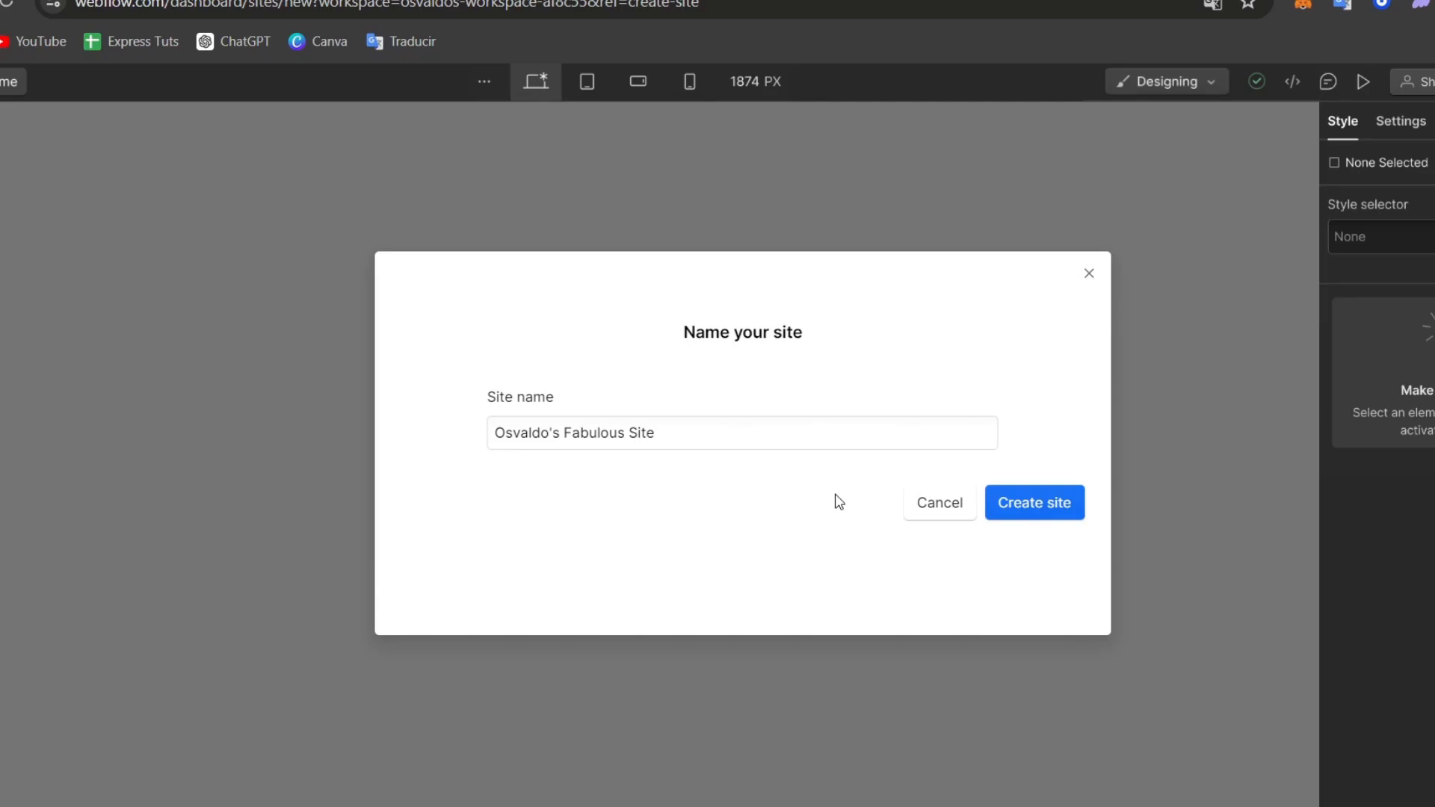
{"action": "triple_click", "coordinate": [847, 433]}
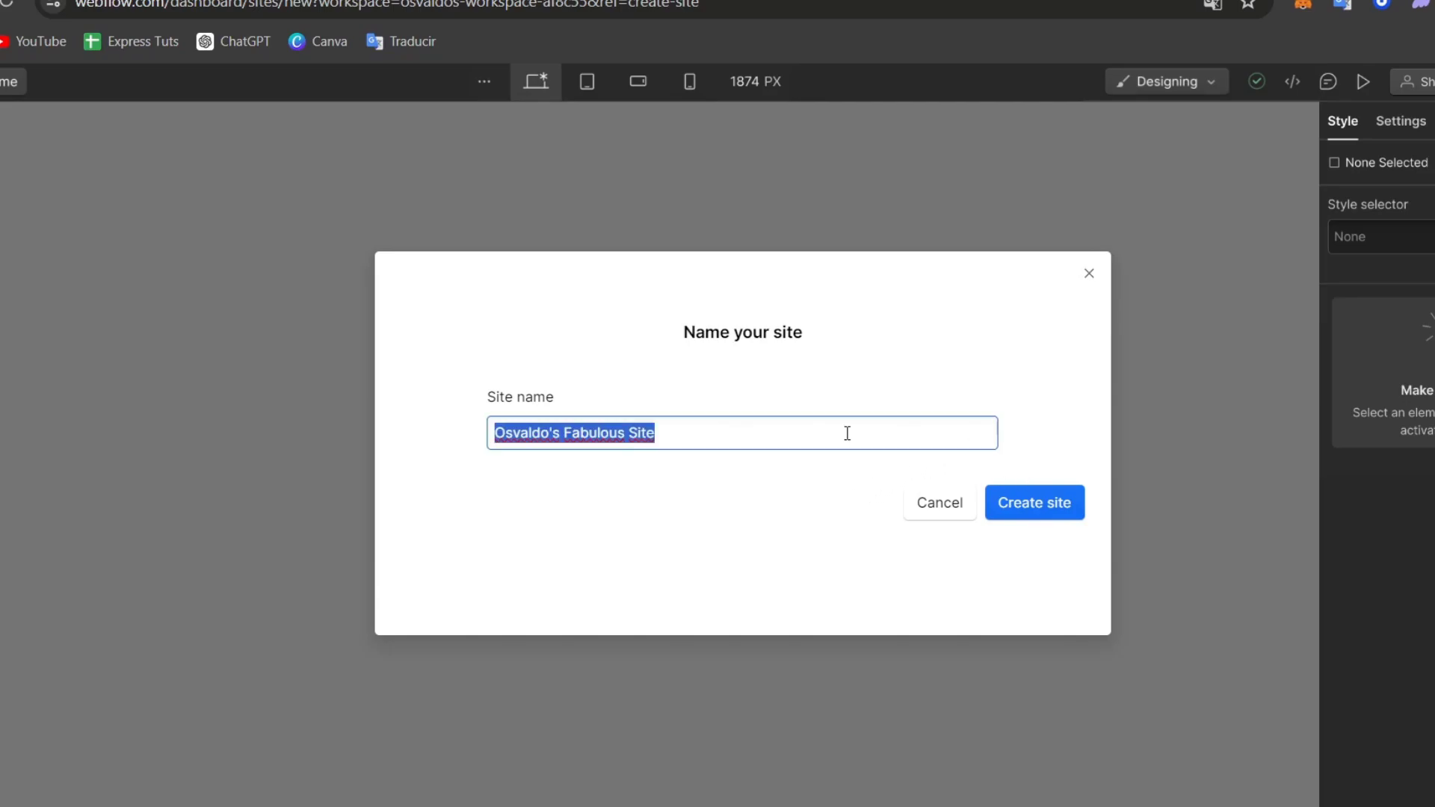
{"action": "type", "text": "Cool CAT"}
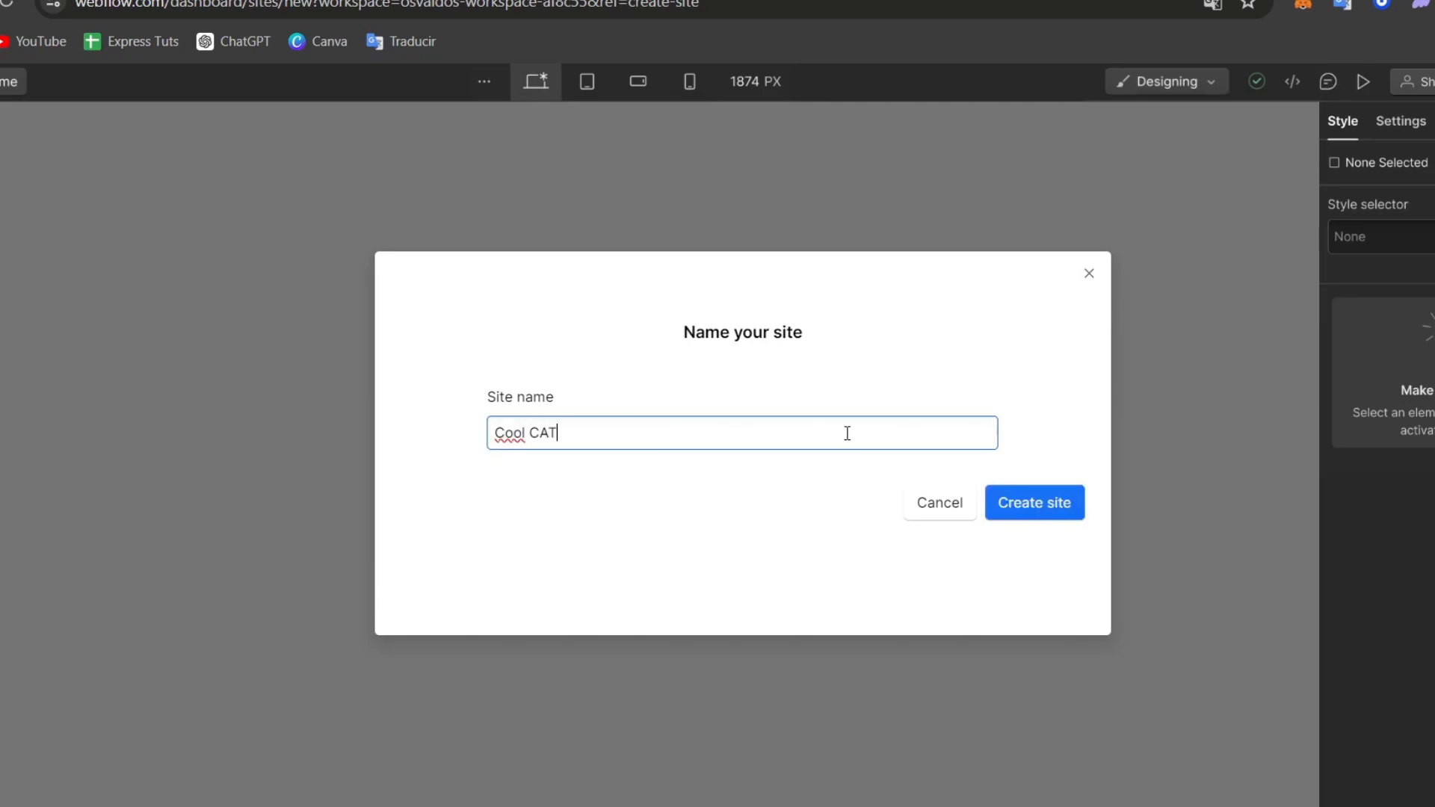
{"action": "type", "text": "S"}
{"action": "left_click", "coordinate": [1018, 511]}
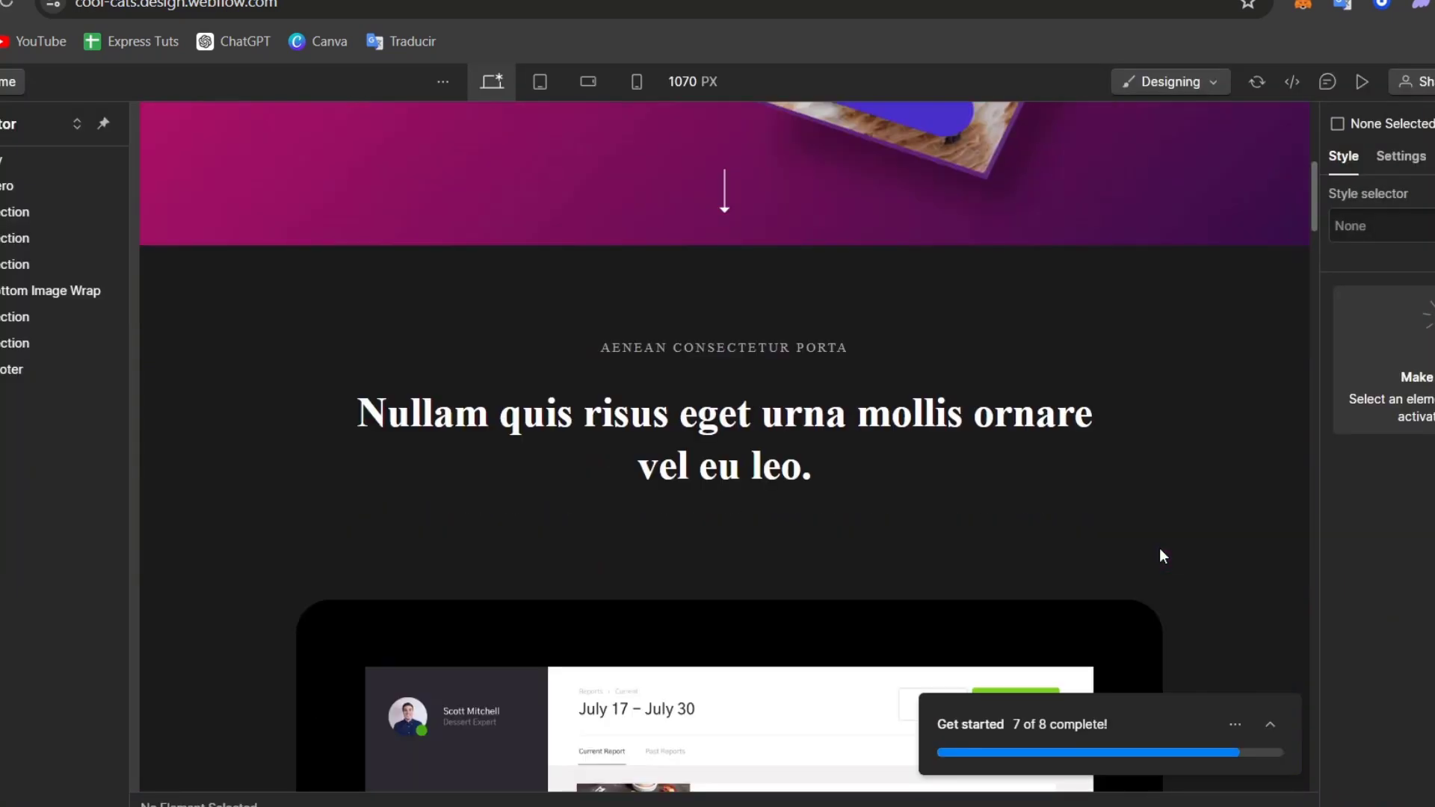
- Delete the Get the App button through its Navigator menu, then select the hero section
{"action": "scroll", "coordinate": [1159, 556], "scroll_direction": "up", "scroll_amount": 10}
{"action": "scroll", "coordinate": [1161, 554], "scroll_direction": "down", "scroll_amount": 2}
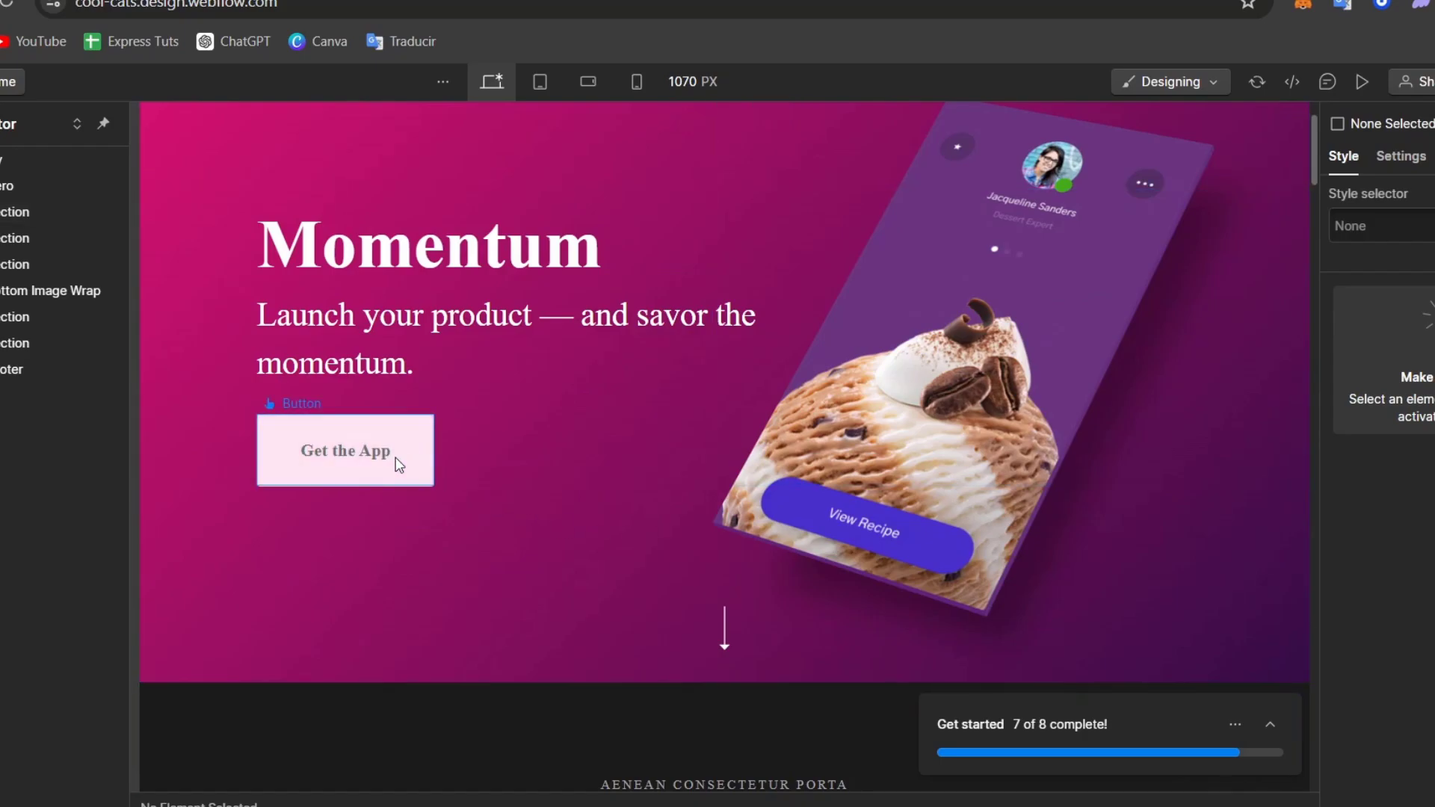
{"action": "left_click", "coordinate": [346, 449]}
{"action": "right_click", "coordinate": [50, 340]}
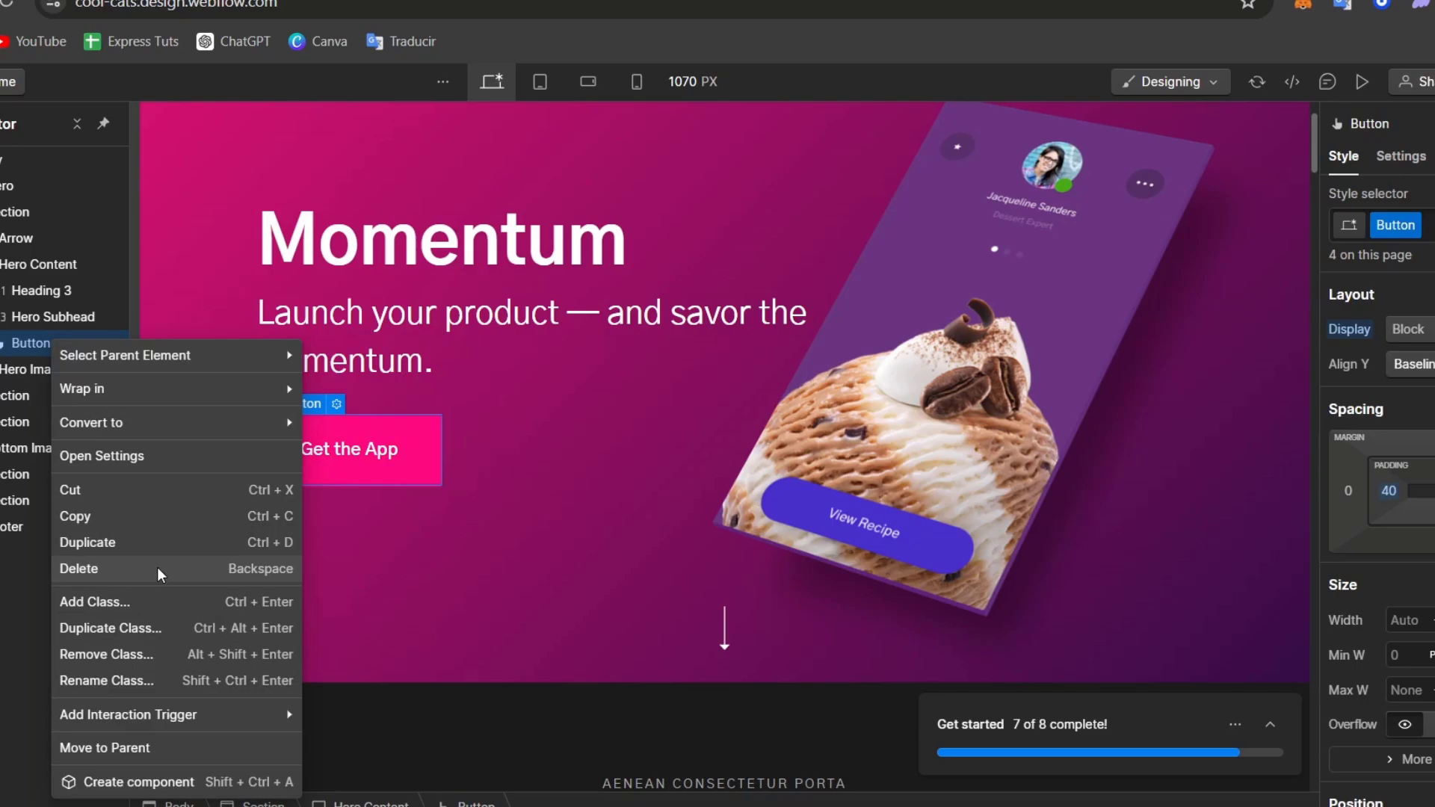
{"action": "left_click", "coordinate": [214, 577]}
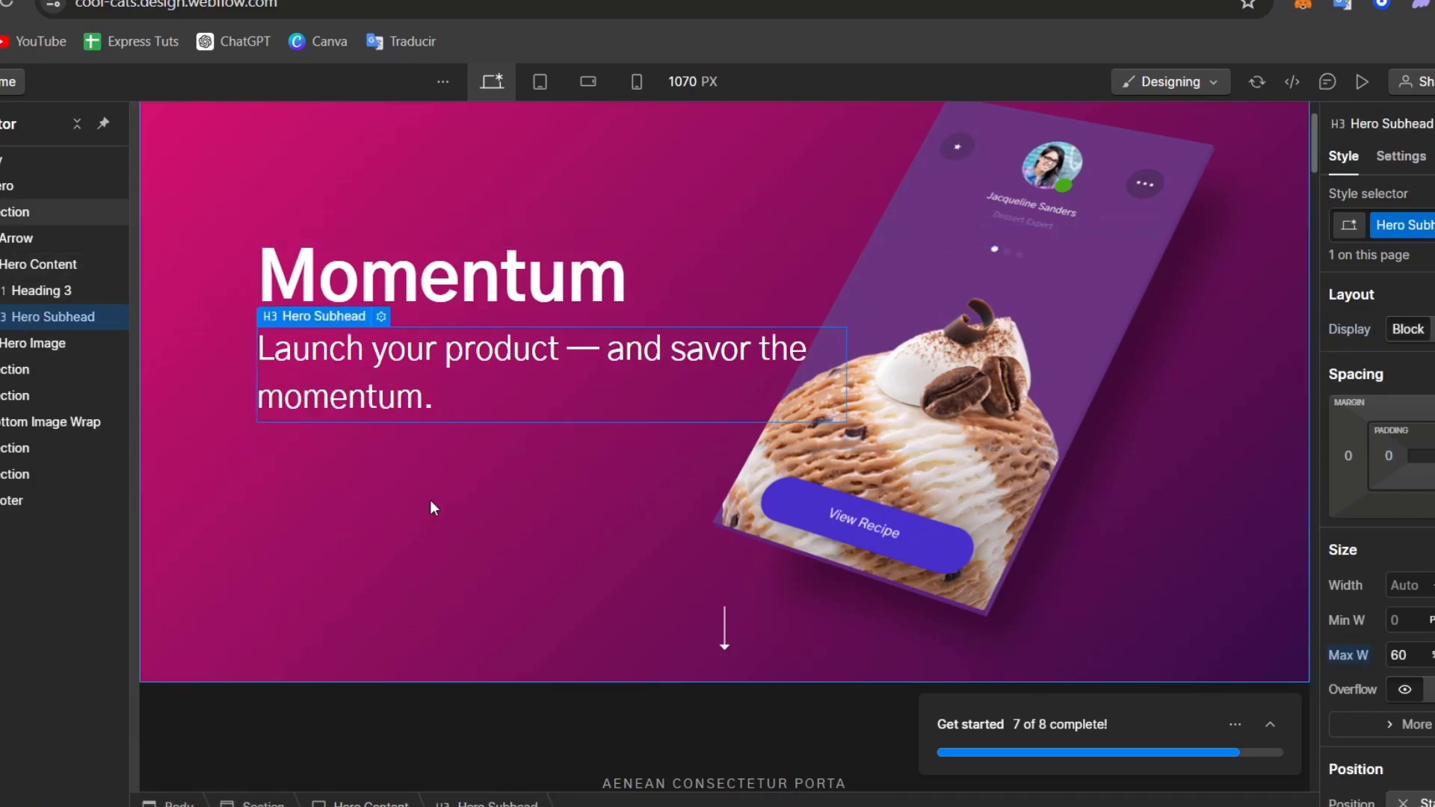
{"action": "left_click", "coordinate": [535, 524]}
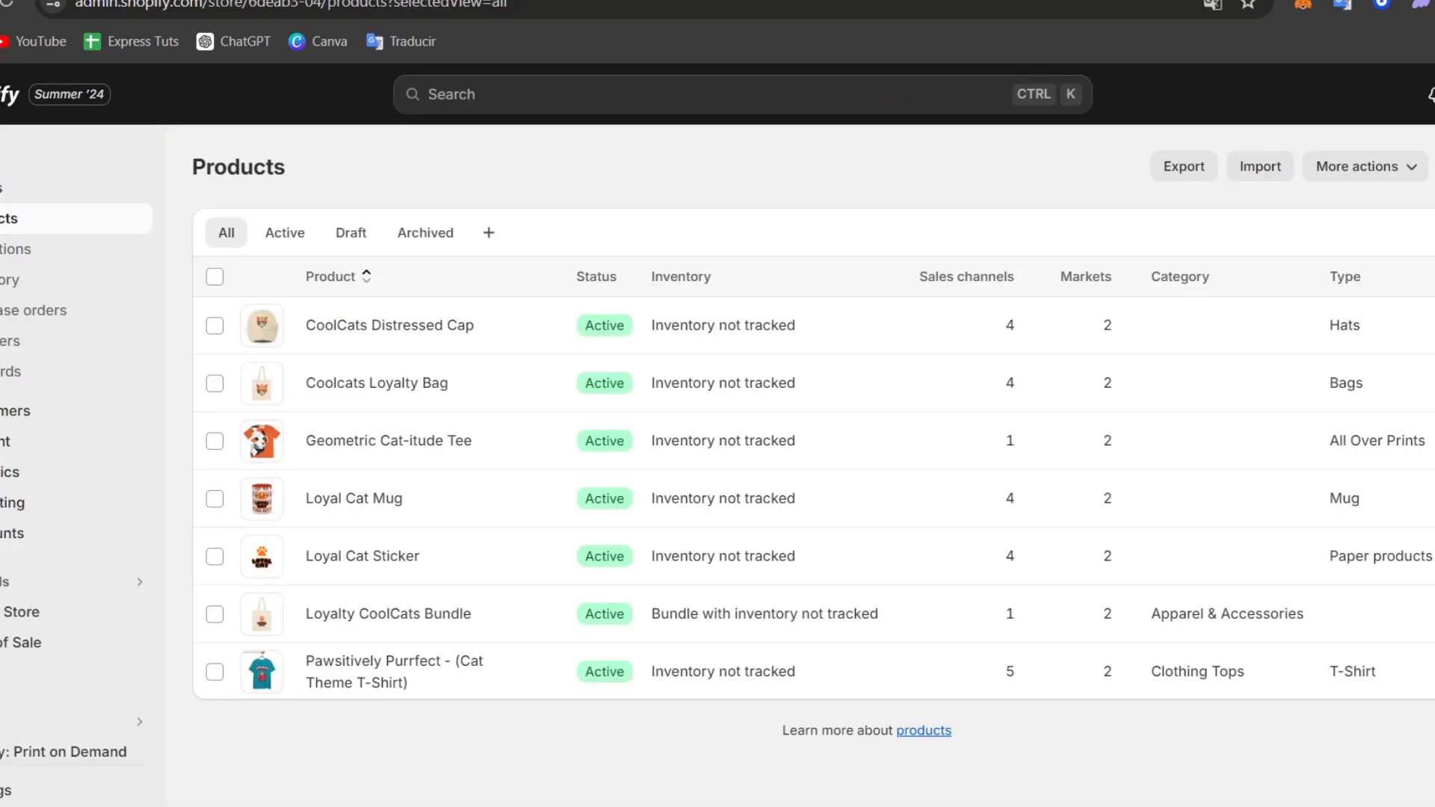
- Search the Sales channels popover for 'shopify'
{"action": "left_click", "coordinate": [2, 585]}
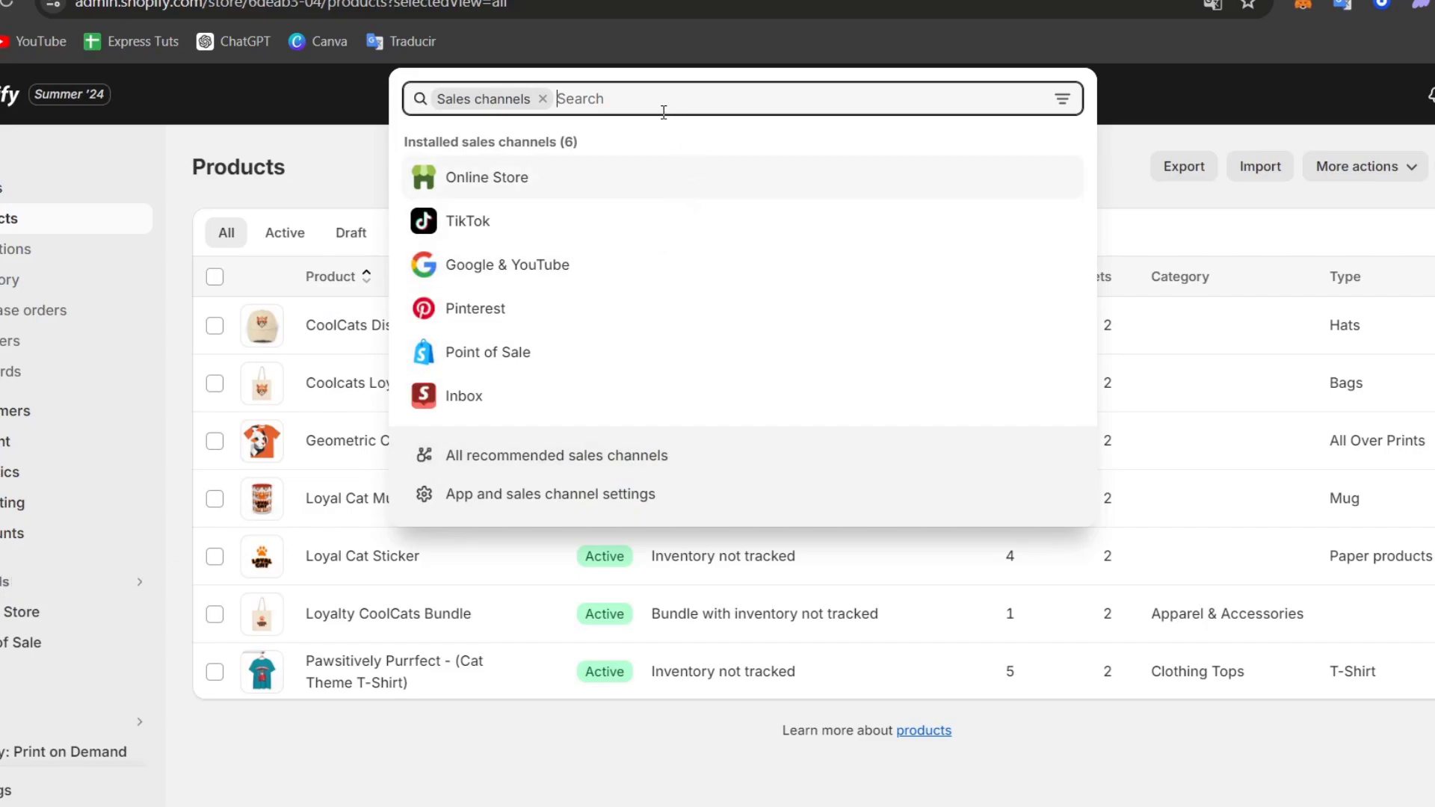
{"action": "type", "text": "shopify"}
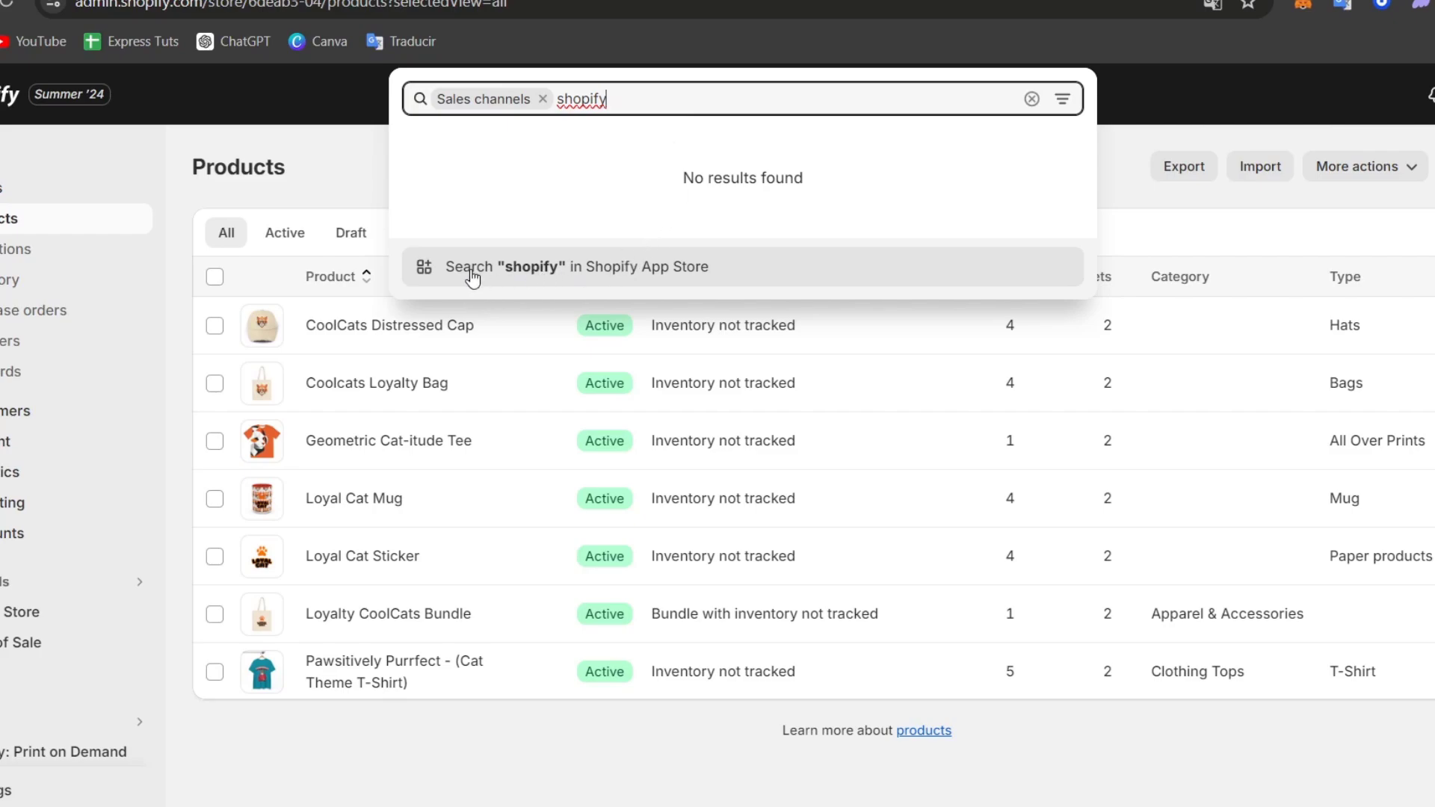
- Search the Shopify App Store and open the Buy Button channel app page
{"action": "left_click", "coordinate": [655, 273]}
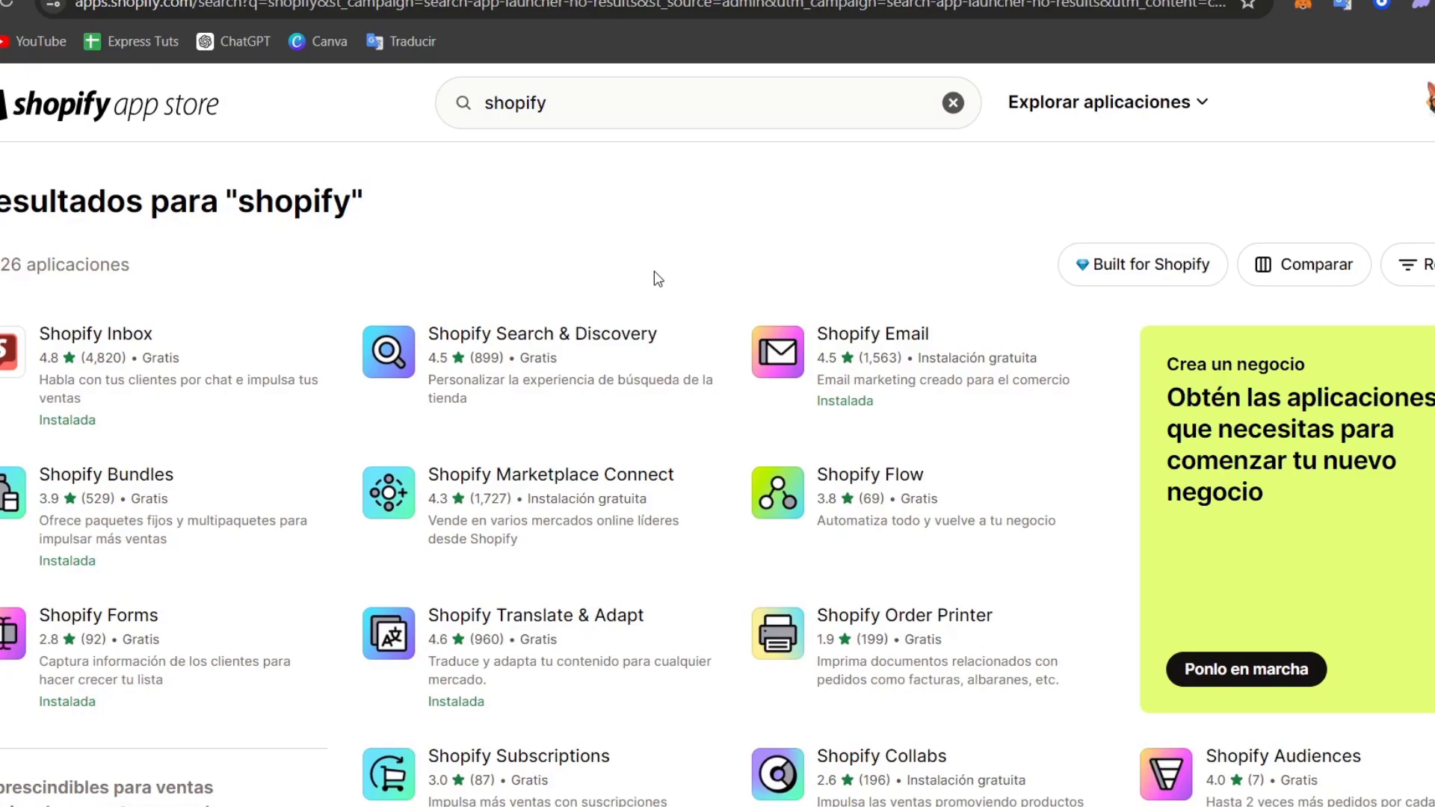
{"action": "scroll", "coordinate": [746, 532], "scroll_direction": "down", "scroll_amount": 1}
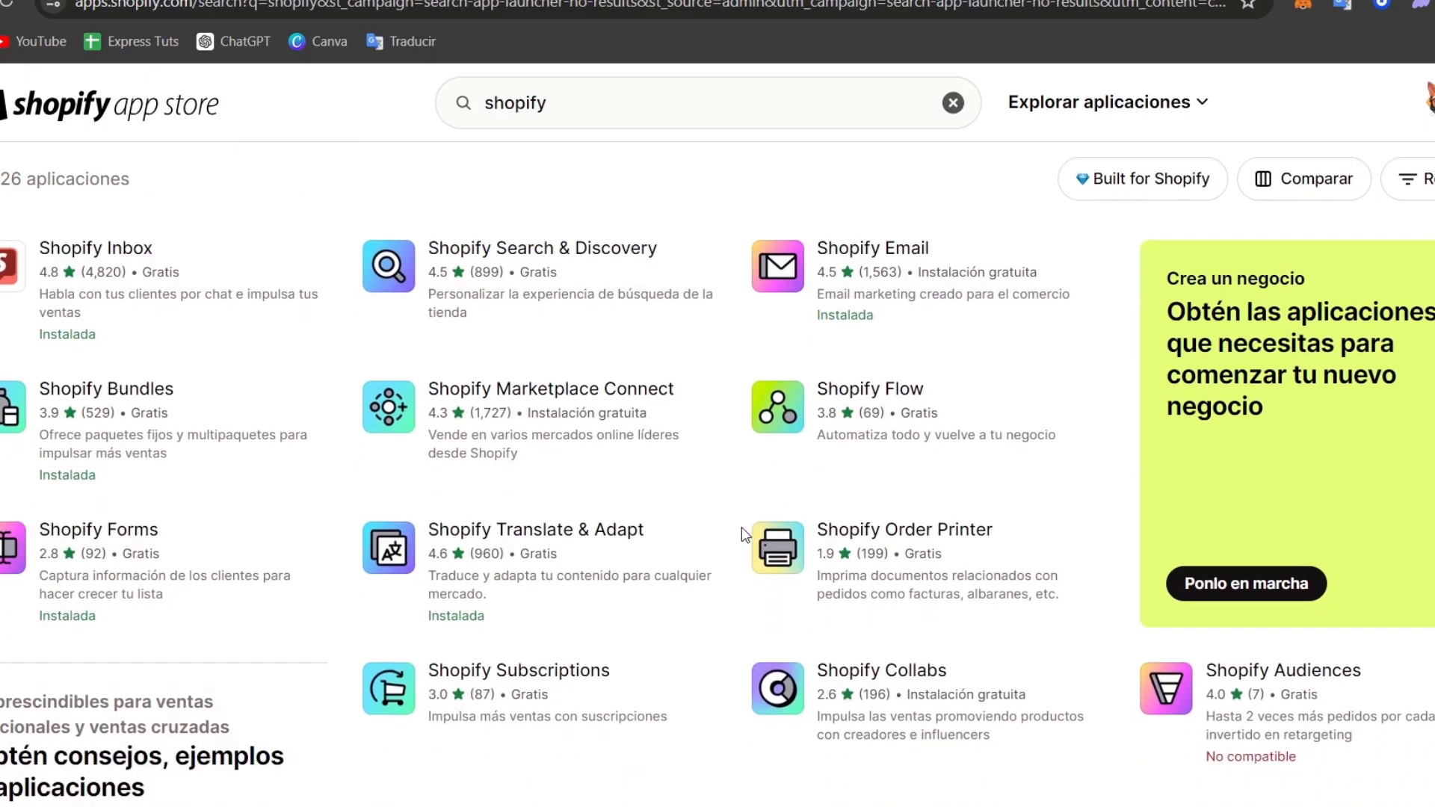
{"action": "scroll", "coordinate": [742, 527], "scroll_direction": "down", "scroll_amount": 7}
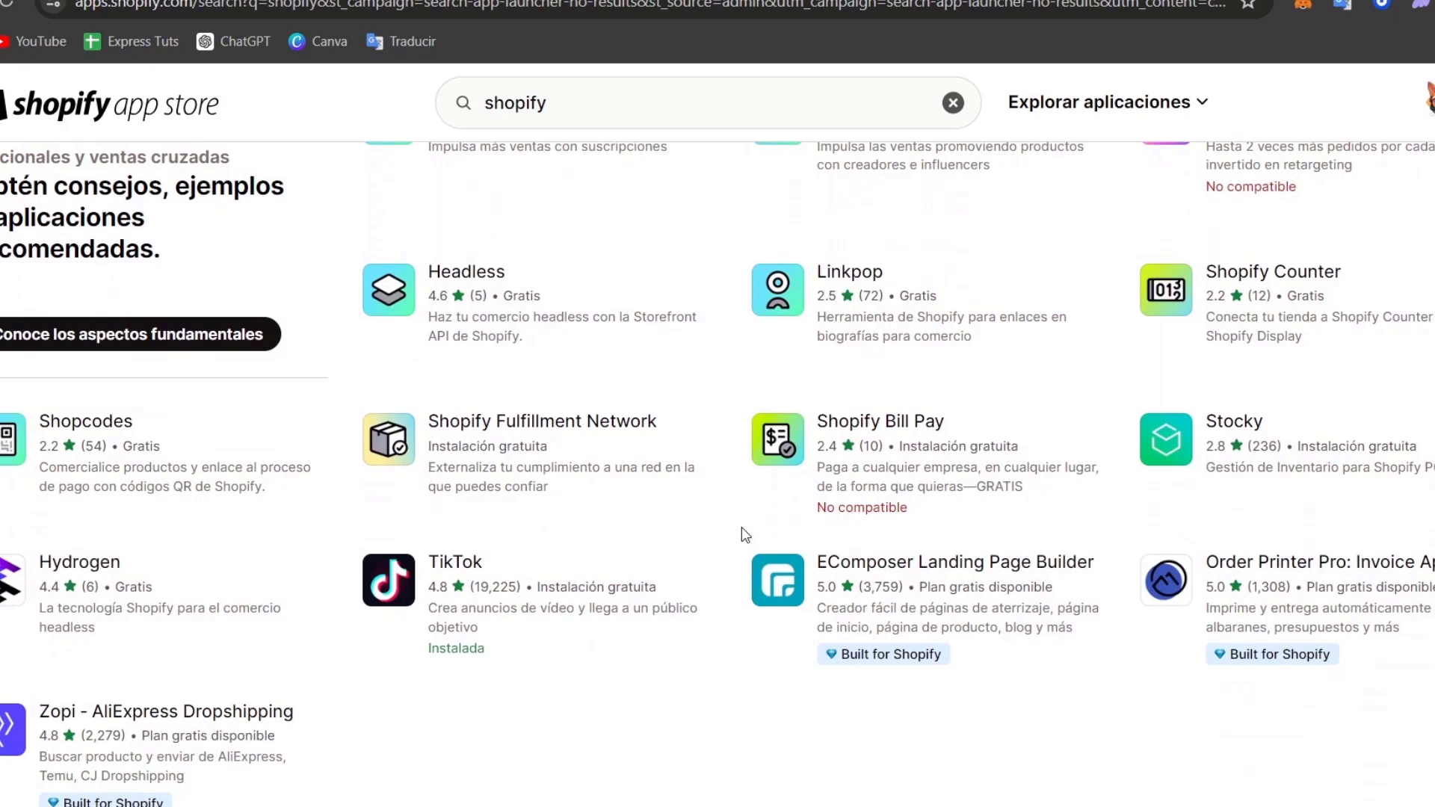
{"action": "scroll", "coordinate": [742, 527], "scroll_direction": "down", "scroll_amount": 1}
{"action": "scroll", "coordinate": [742, 527], "scroll_direction": "down", "scroll_amount": 1}
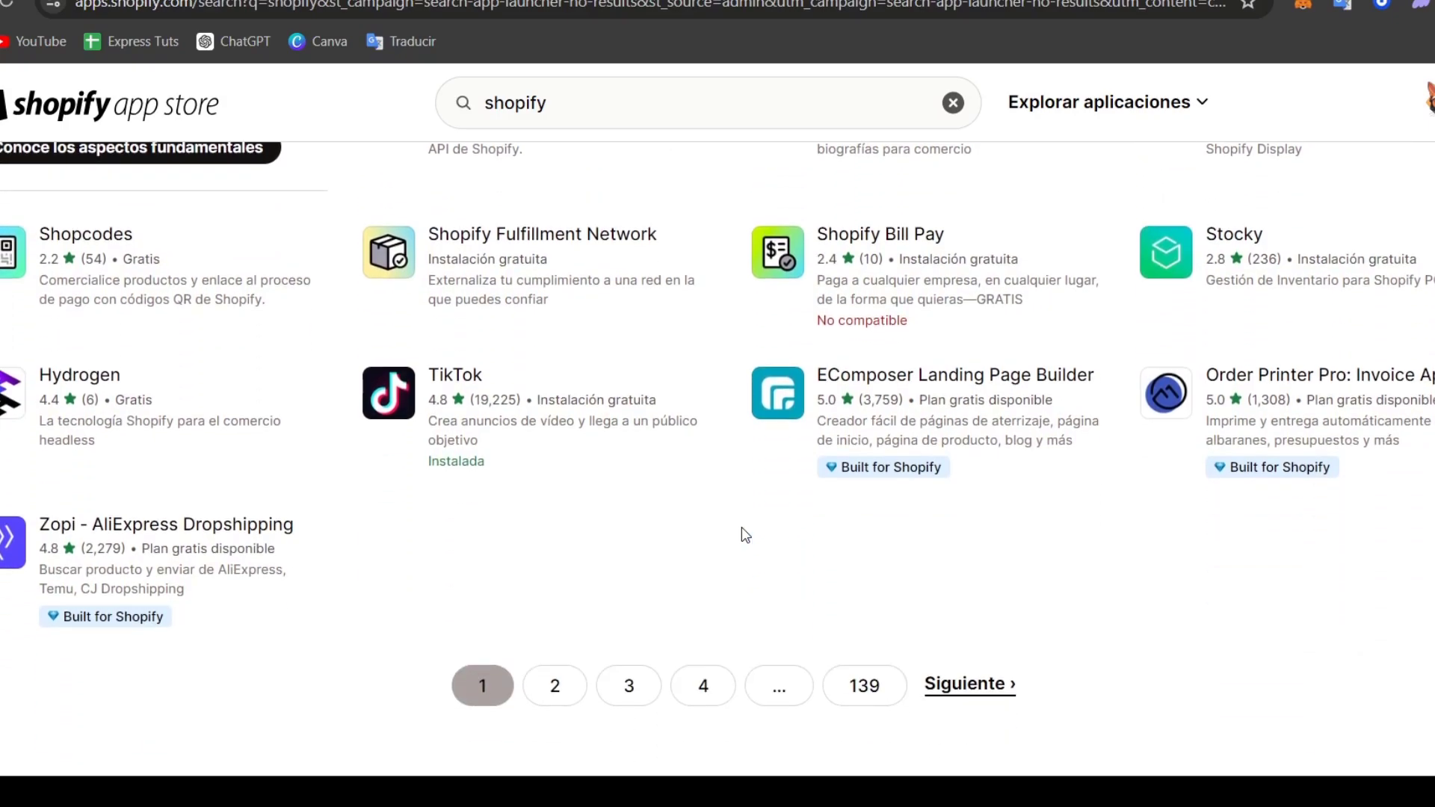
{"action": "scroll", "coordinate": [742, 532], "scroll_direction": "up", "scroll_amount": 10}
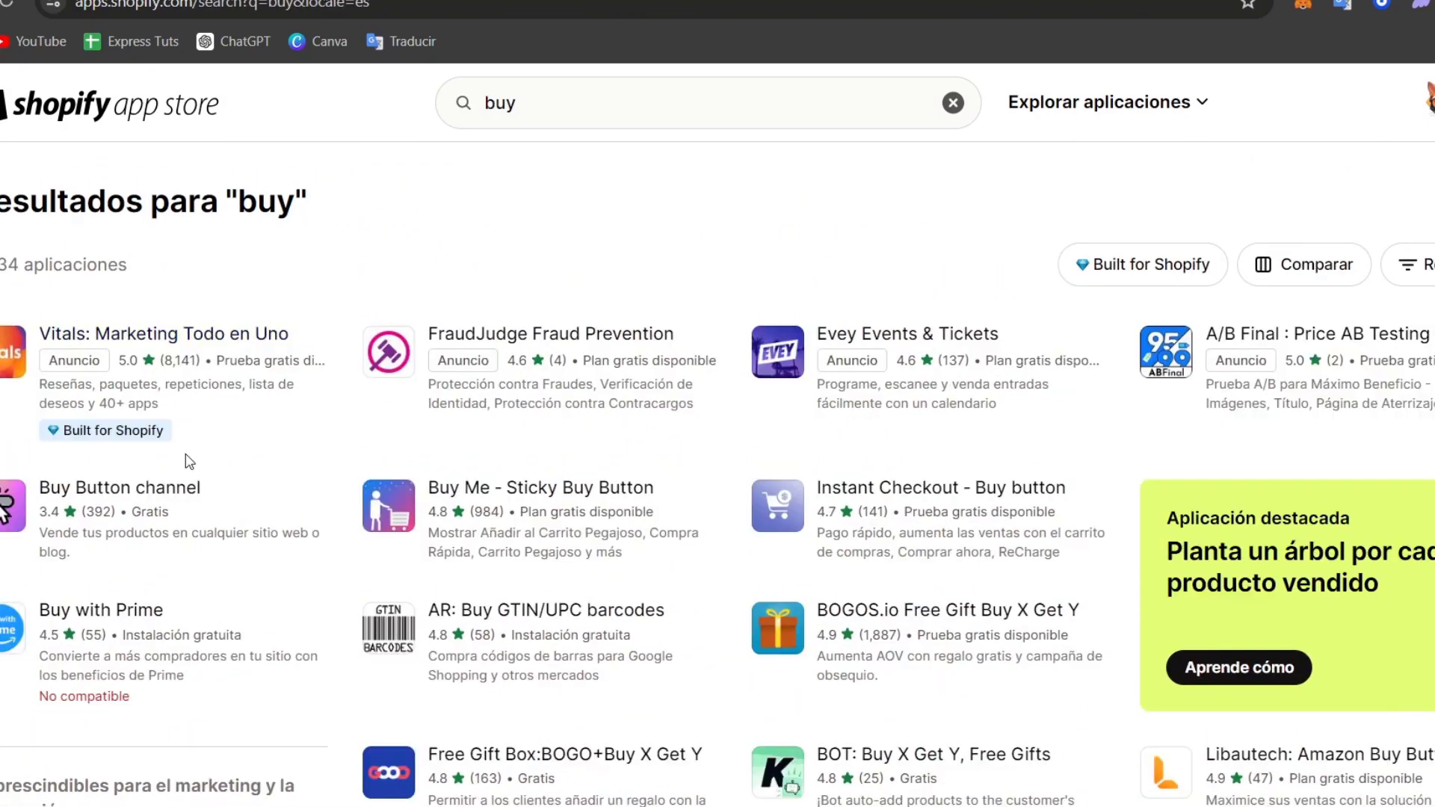
{"action": "left_click", "coordinate": [144, 511]}
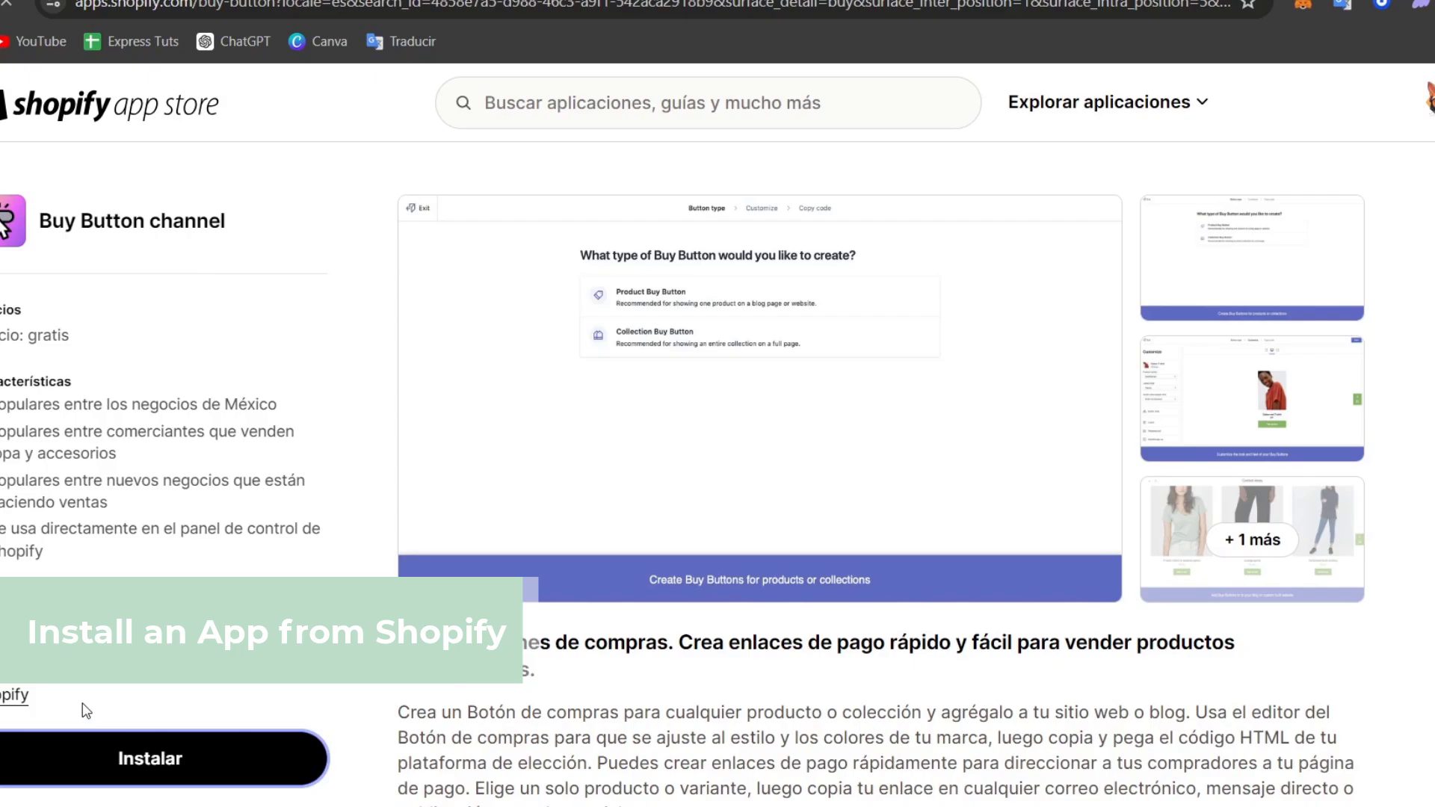
- Install the Buy Button channel app, confirming on the admin Install app page
{"action": "left_click_drag", "start_coordinate": [85, 710], "coordinate": [24, 690]}
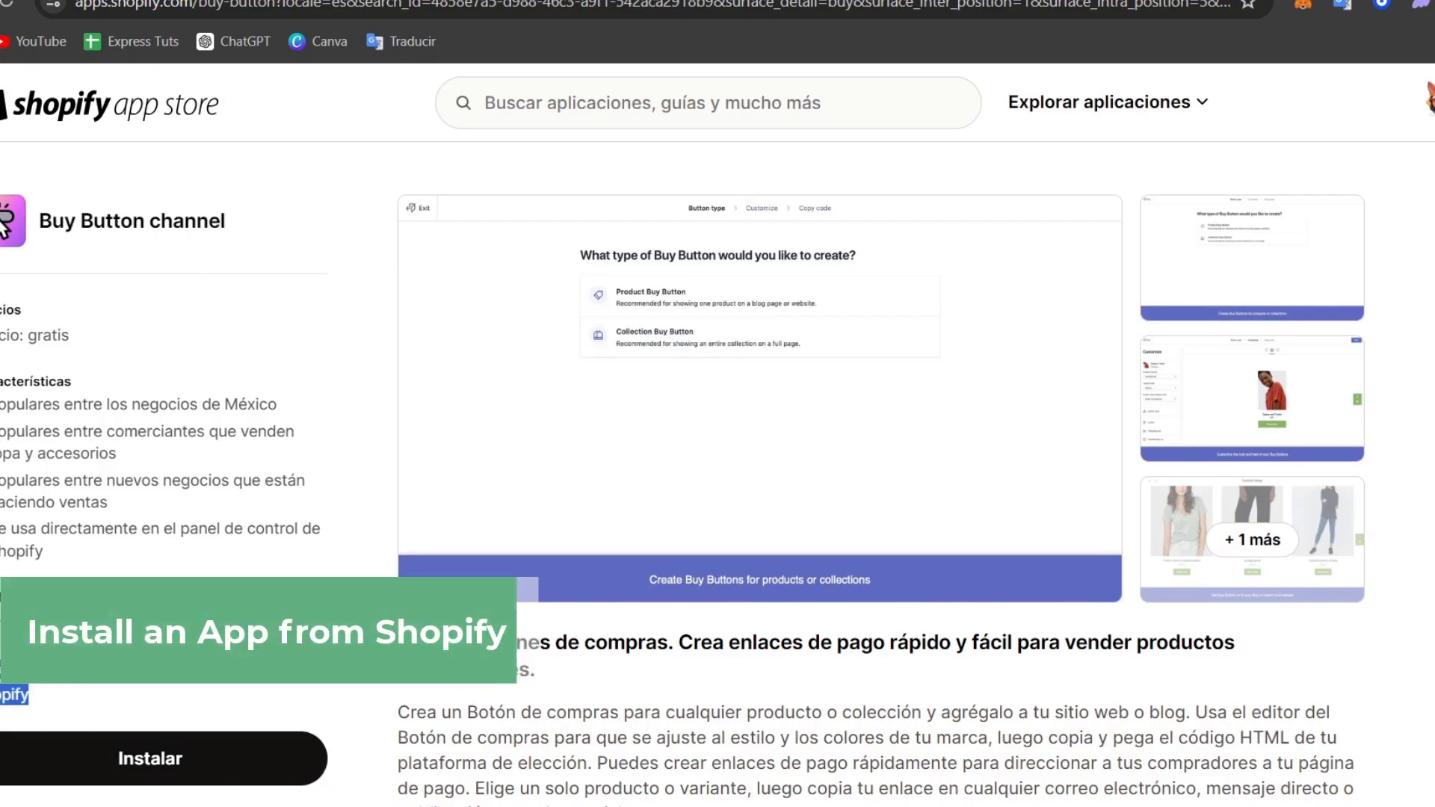
{"action": "left_click", "coordinate": [82, 698]}
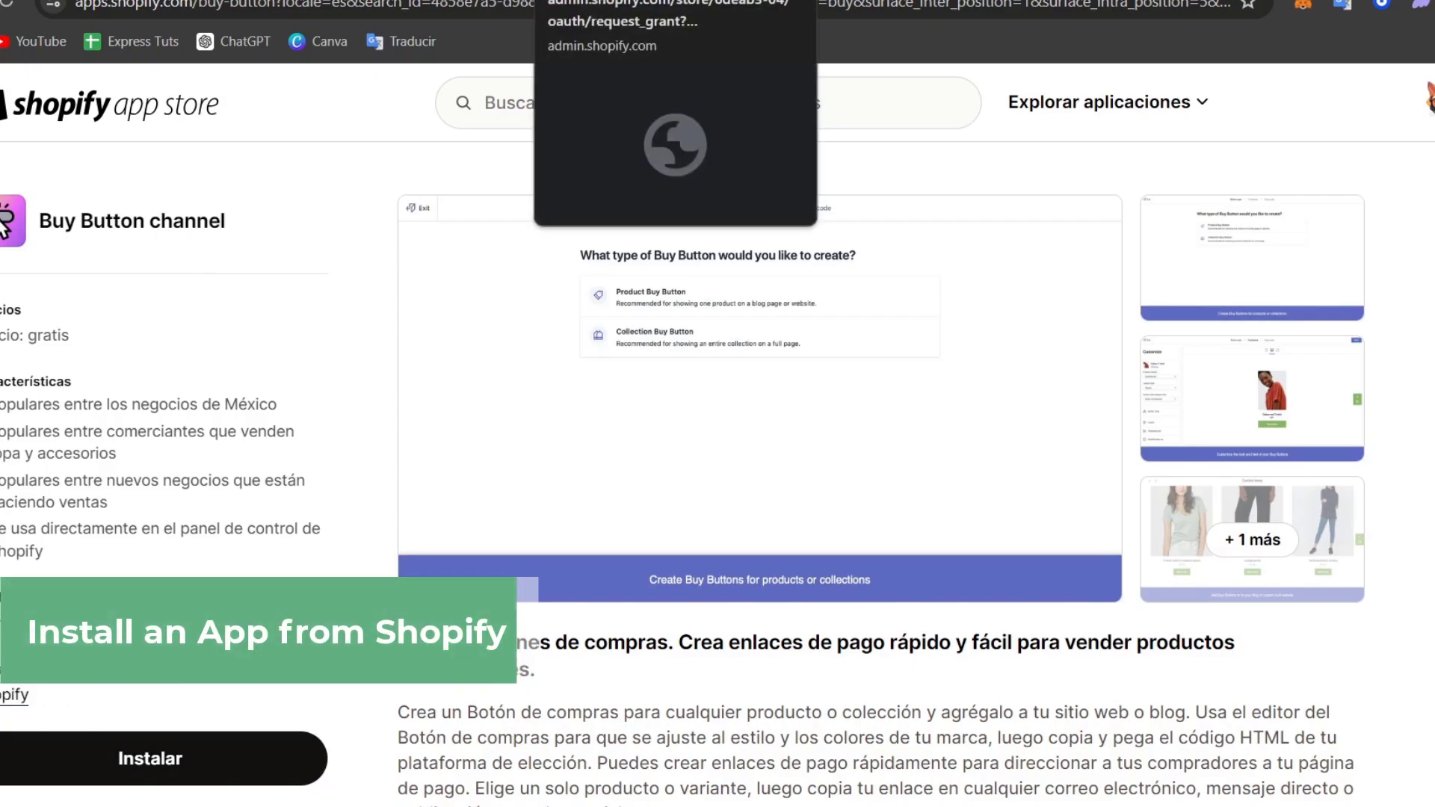
{"action": "left_click", "coordinate": [621, 0]}
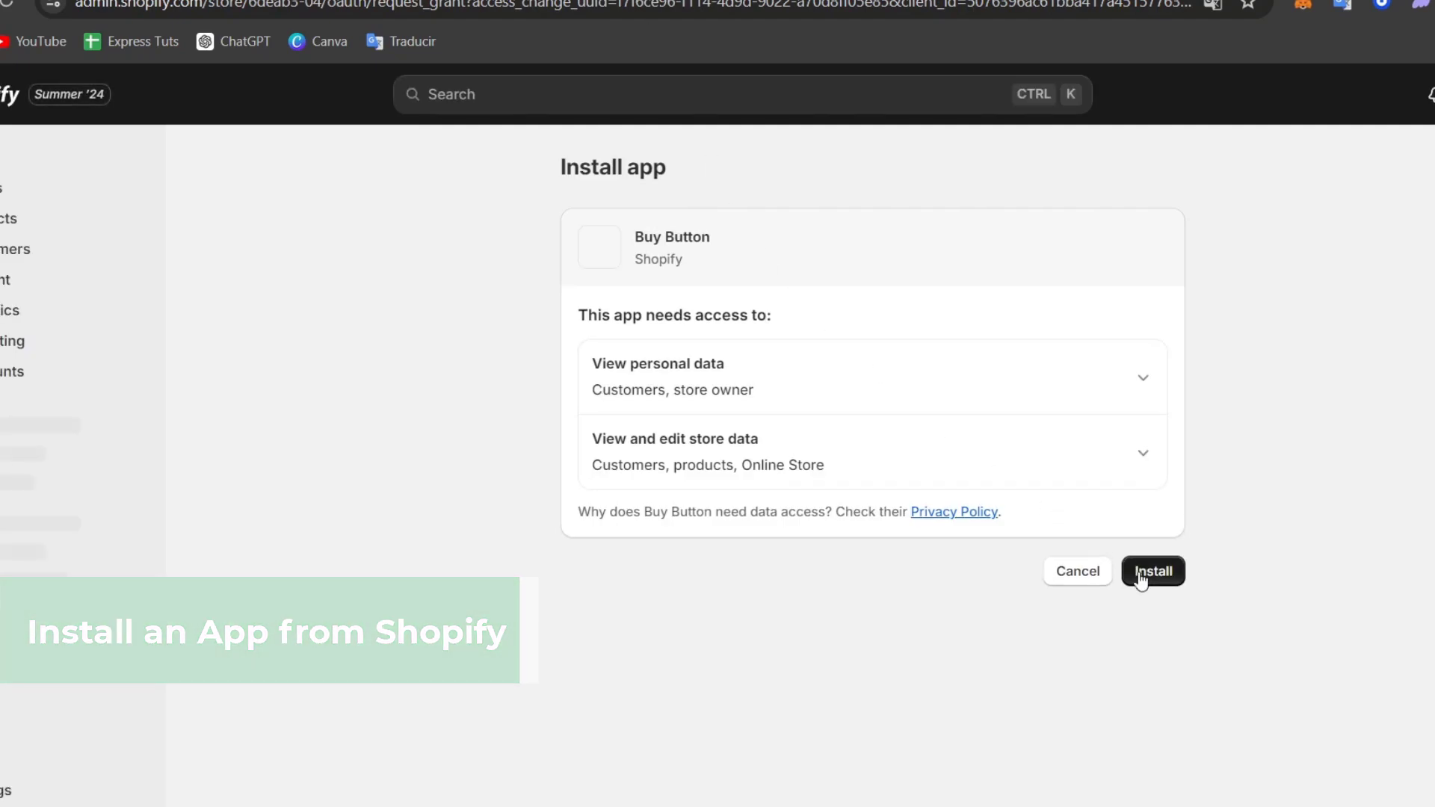
{"action": "left_click", "coordinate": [1139, 574]}
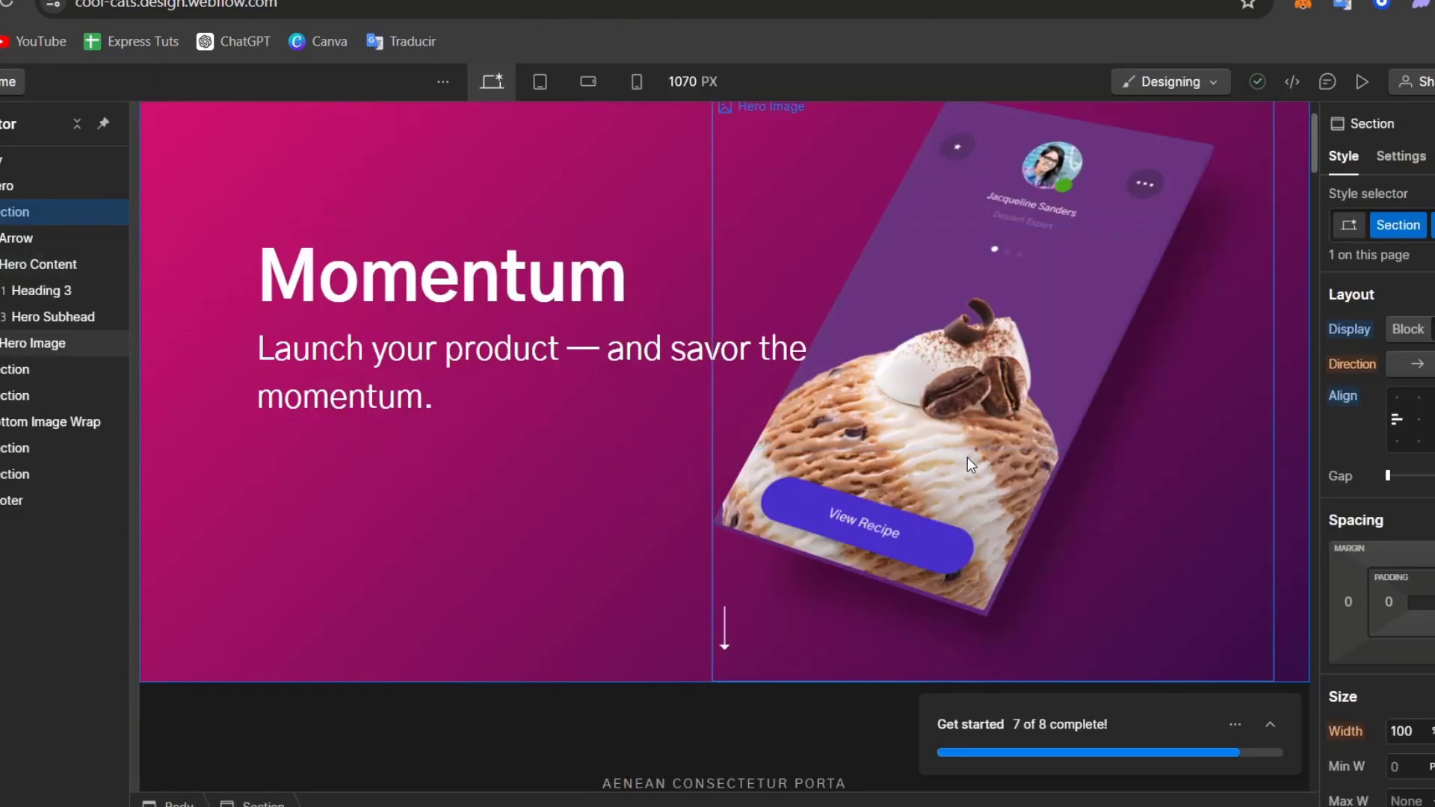
- Scroll the Webflow template page, then switch to the Buy Button app in Shopify admin
{"action": "scroll", "coordinate": [967, 458], "scroll_direction": "down", "scroll_amount": 20}
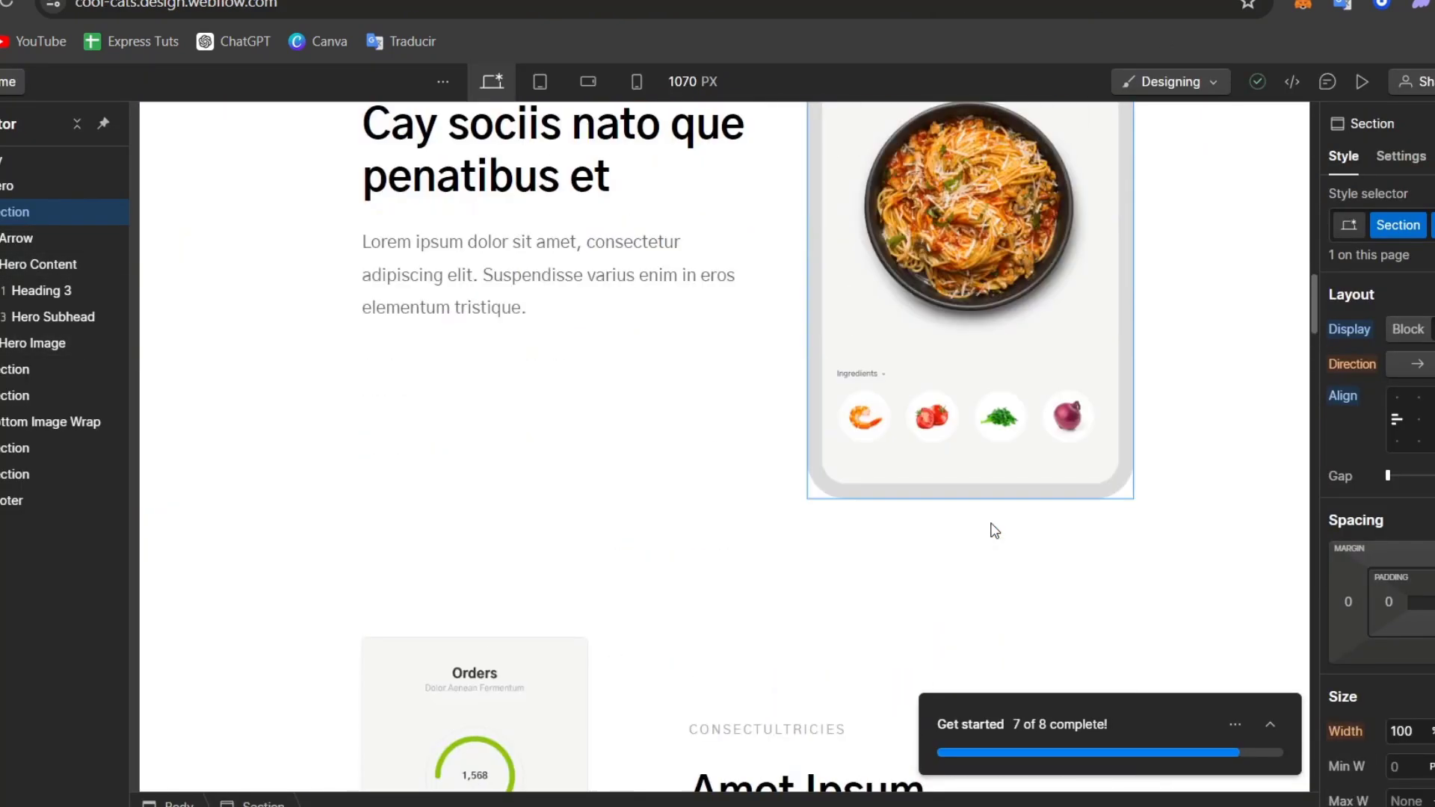
{"action": "scroll", "coordinate": [993, 531], "scroll_direction": "up", "scroll_amount": 20}
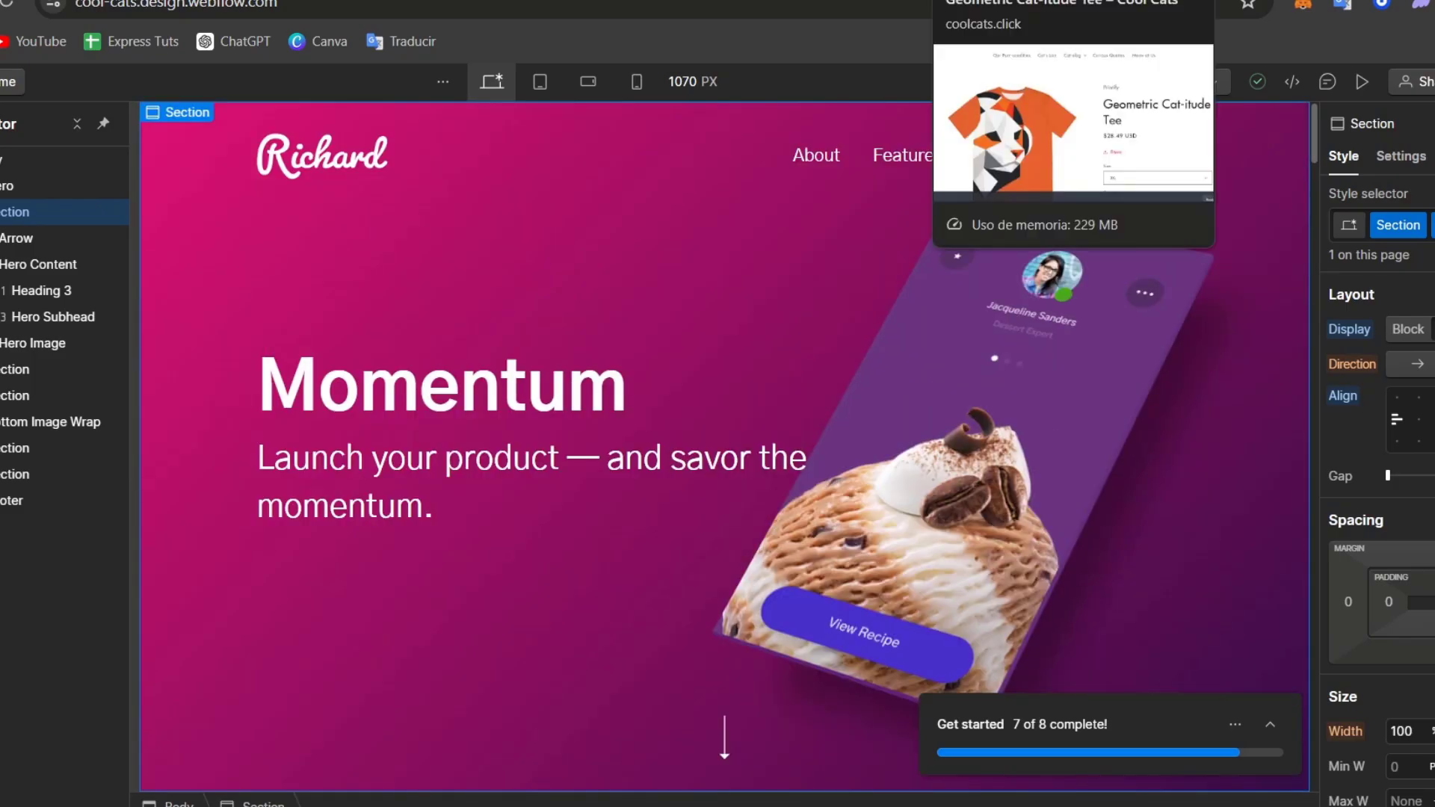
{"action": "left_click", "coordinate": [1074, 0]}
{"action": "left_click", "coordinate": [860, 0]}
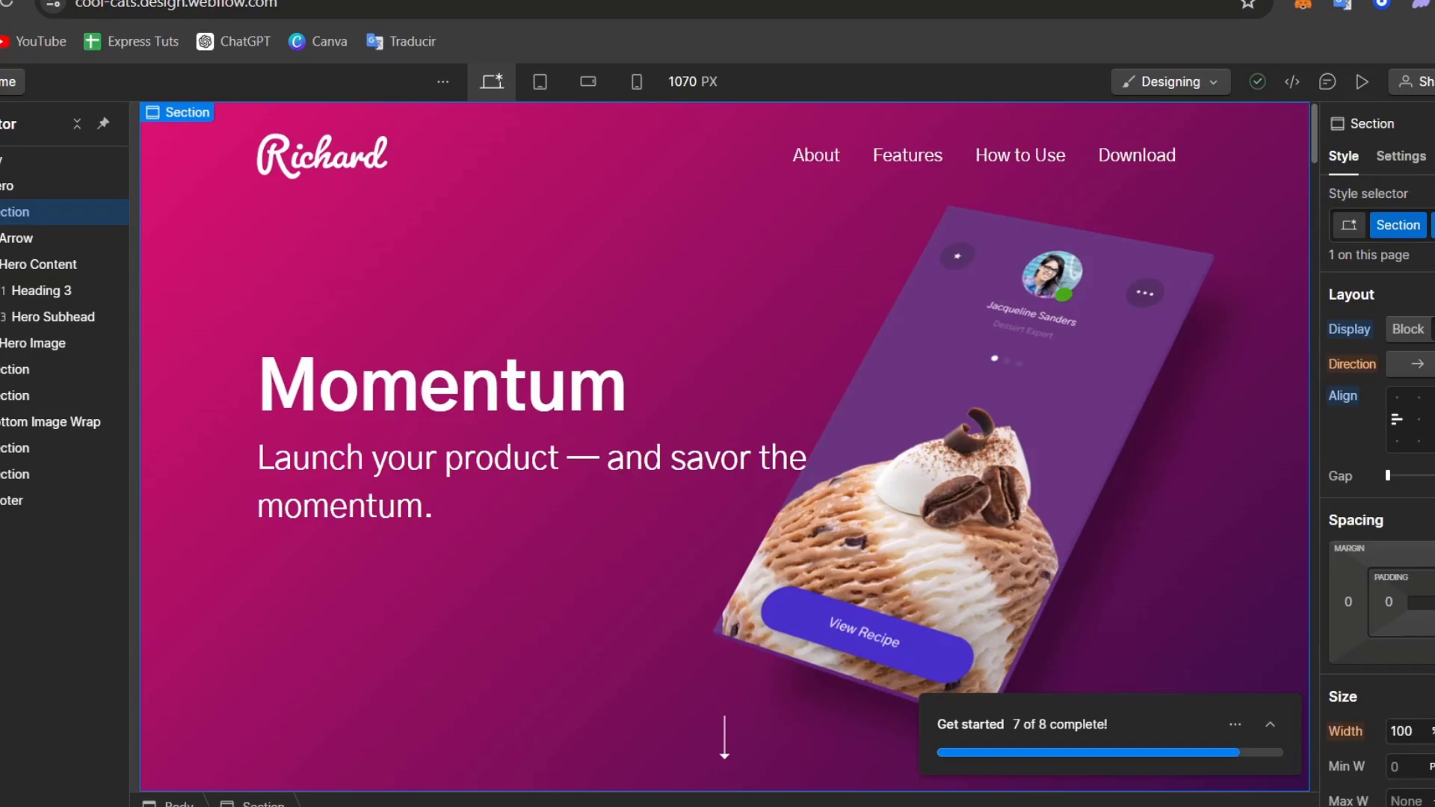
{"action": "left_click", "coordinate": [657, 0]}
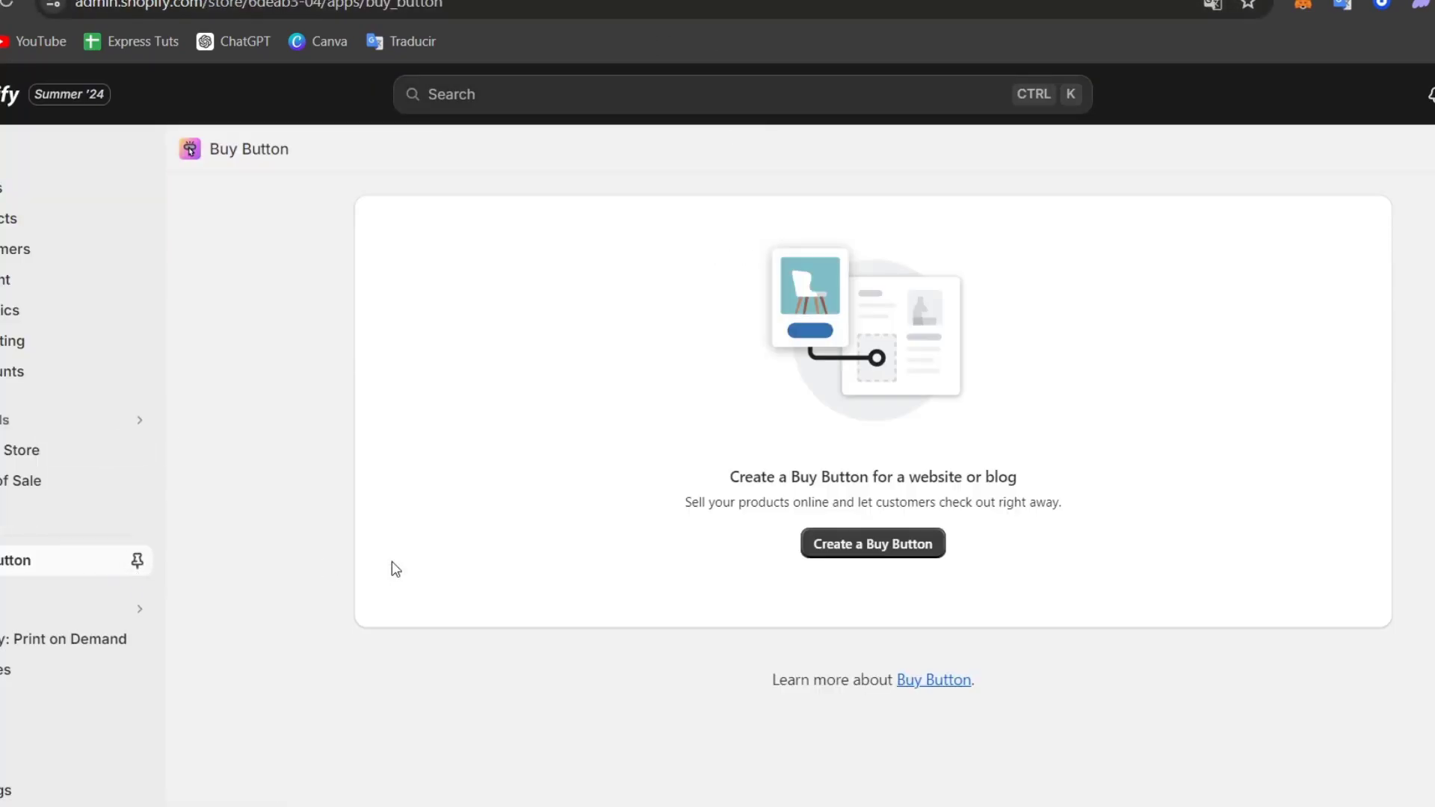
- Create a new Collection Buy Button and select the Loyal Collection for it
{"action": "left_click", "coordinate": [841, 546]}
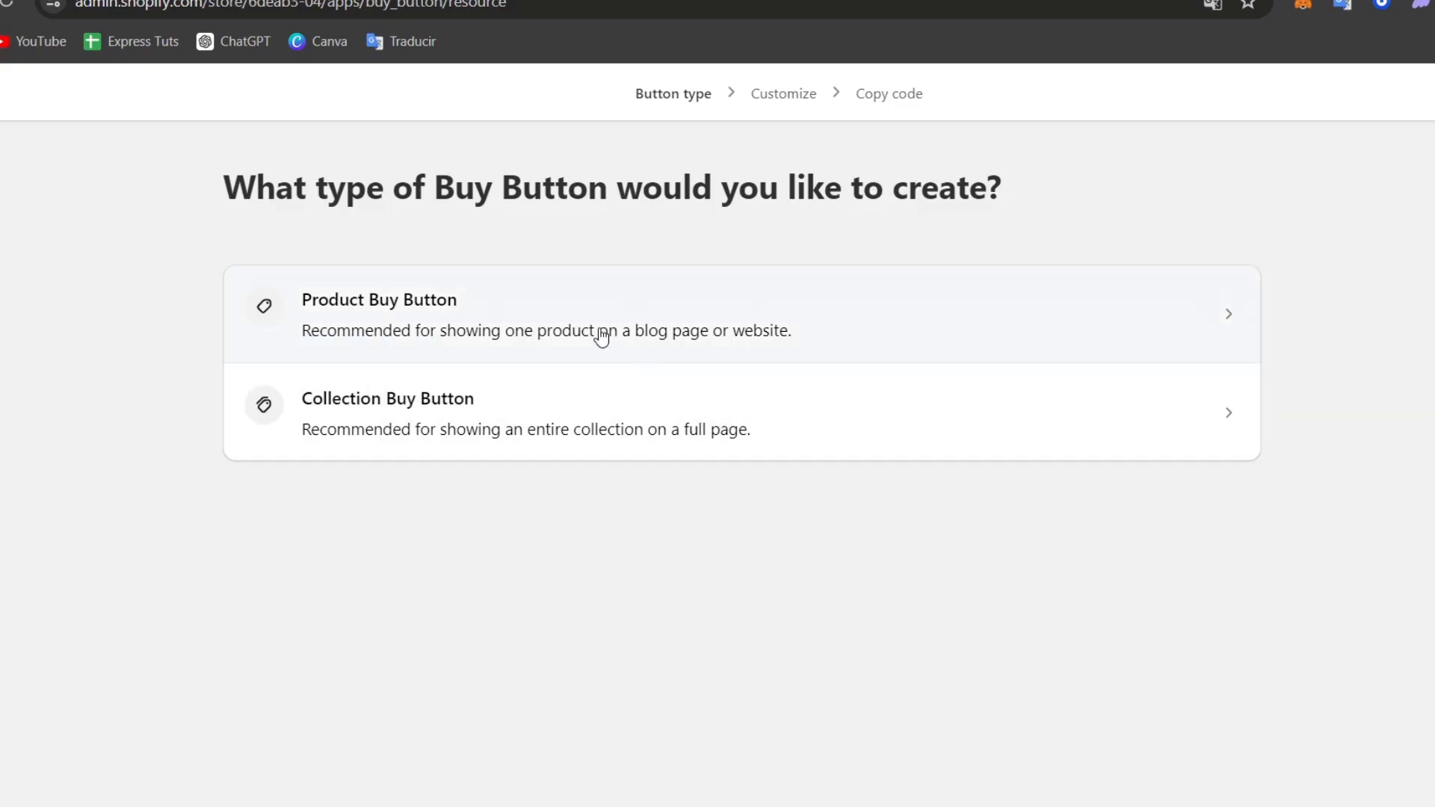
{"action": "left_click", "coordinate": [709, 428]}
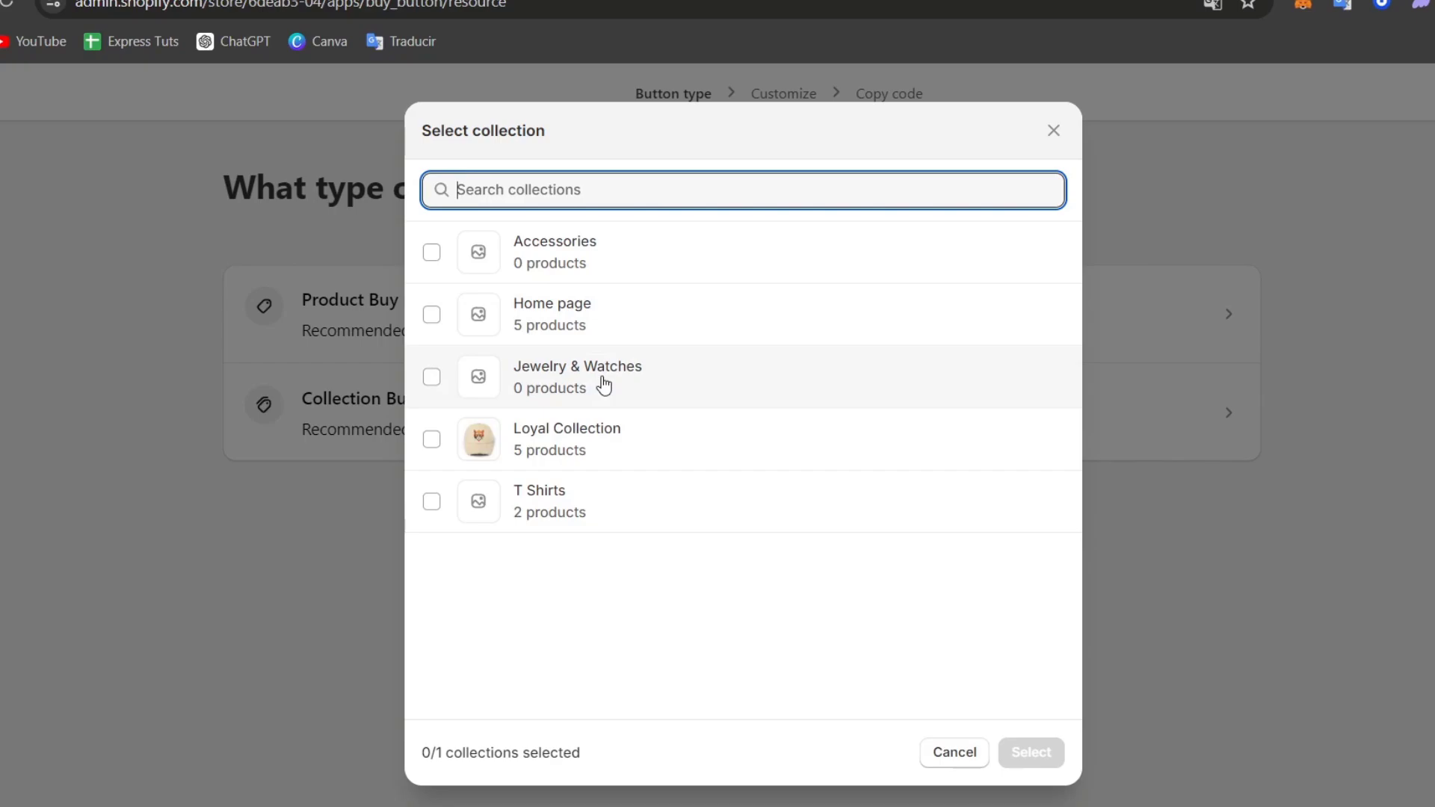
{"action": "left_click", "coordinate": [432, 440]}
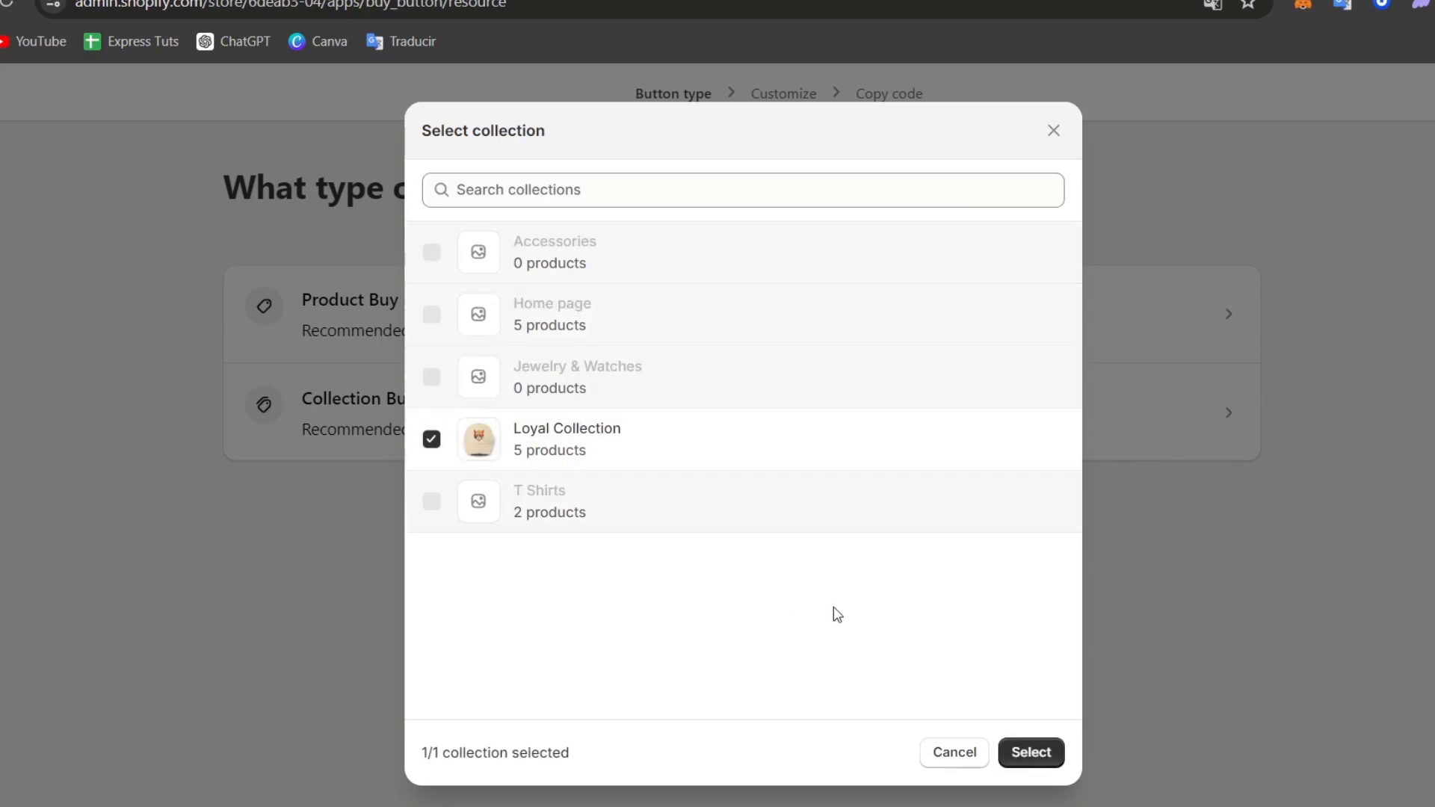
{"action": "left_click", "coordinate": [1032, 753]}
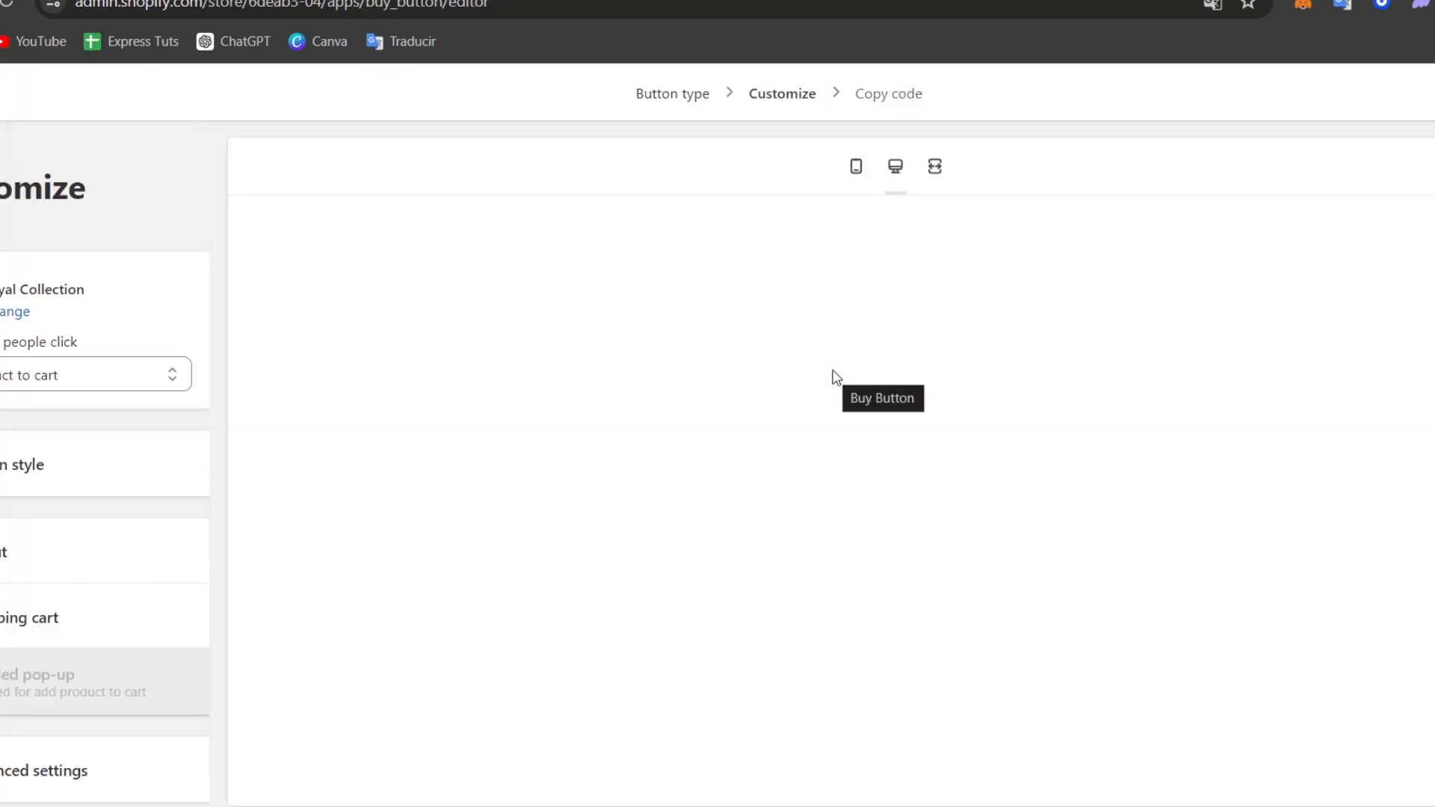
- Keep the buttons' action as 'Add product to cart' and change the button background to gold
{"action": "left_click", "coordinate": [65, 384]}
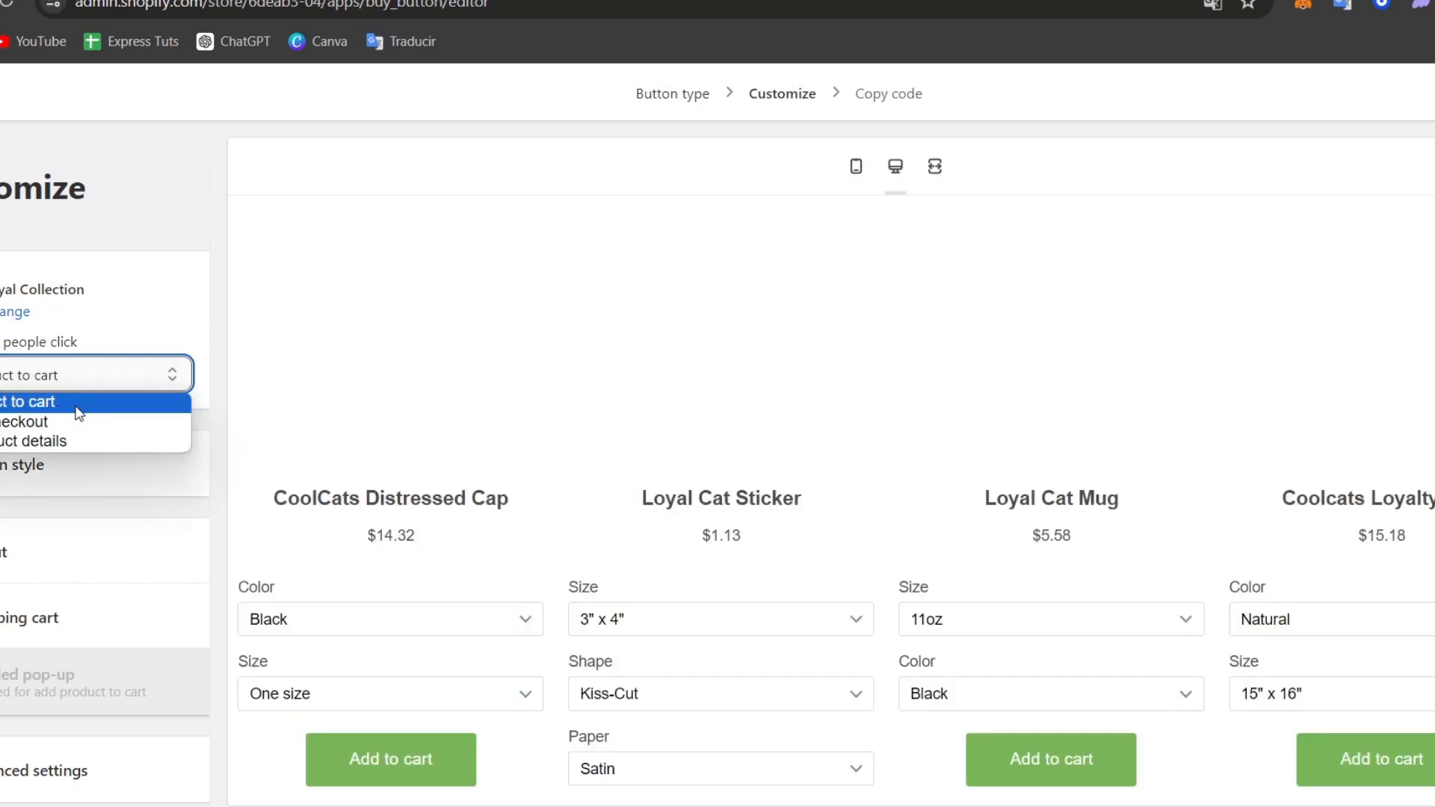
{"action": "left_click", "coordinate": [71, 382]}
{"action": "left_click", "coordinate": [74, 378]}
{"action": "left_click", "coordinate": [110, 394]}
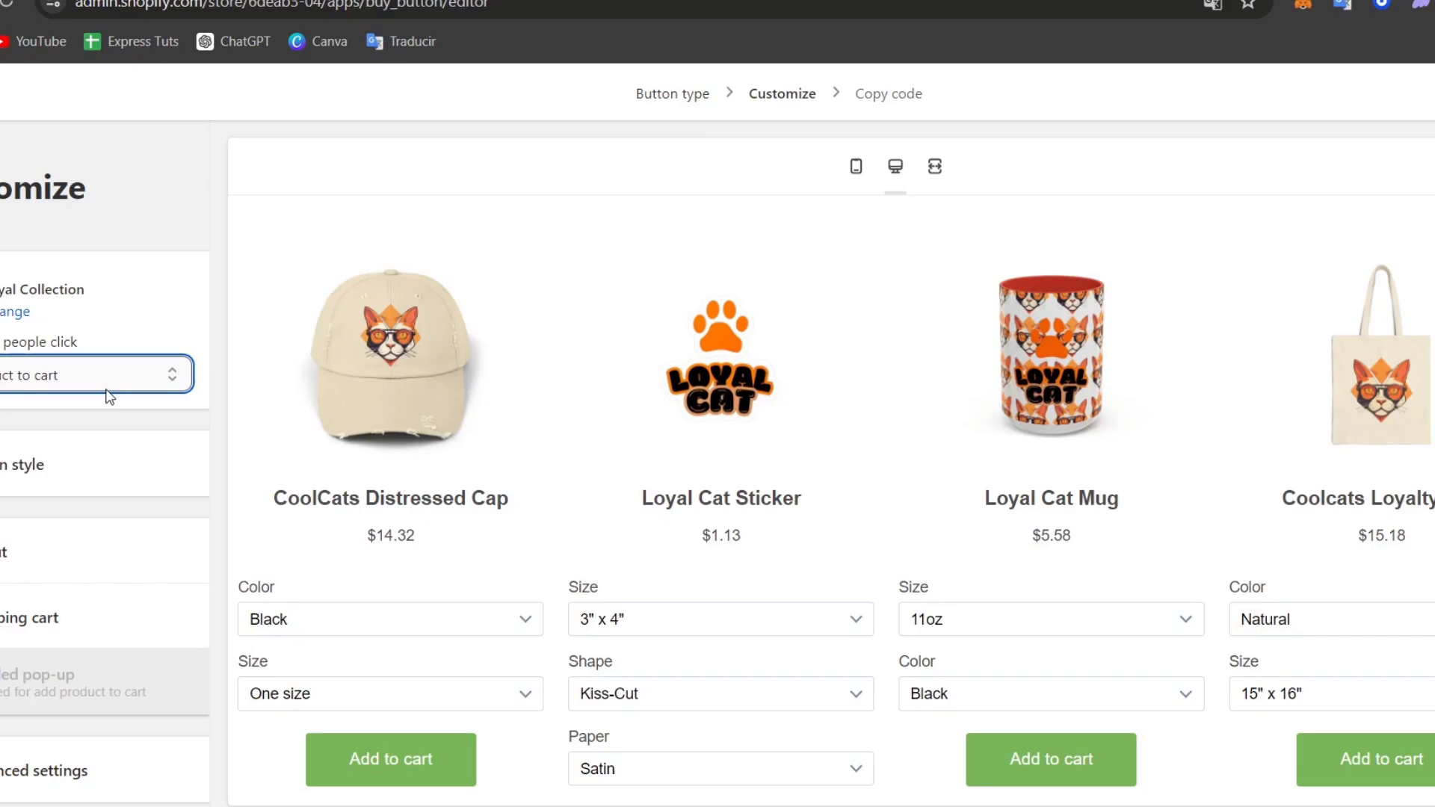
{"action": "left_click", "coordinate": [66, 459]}
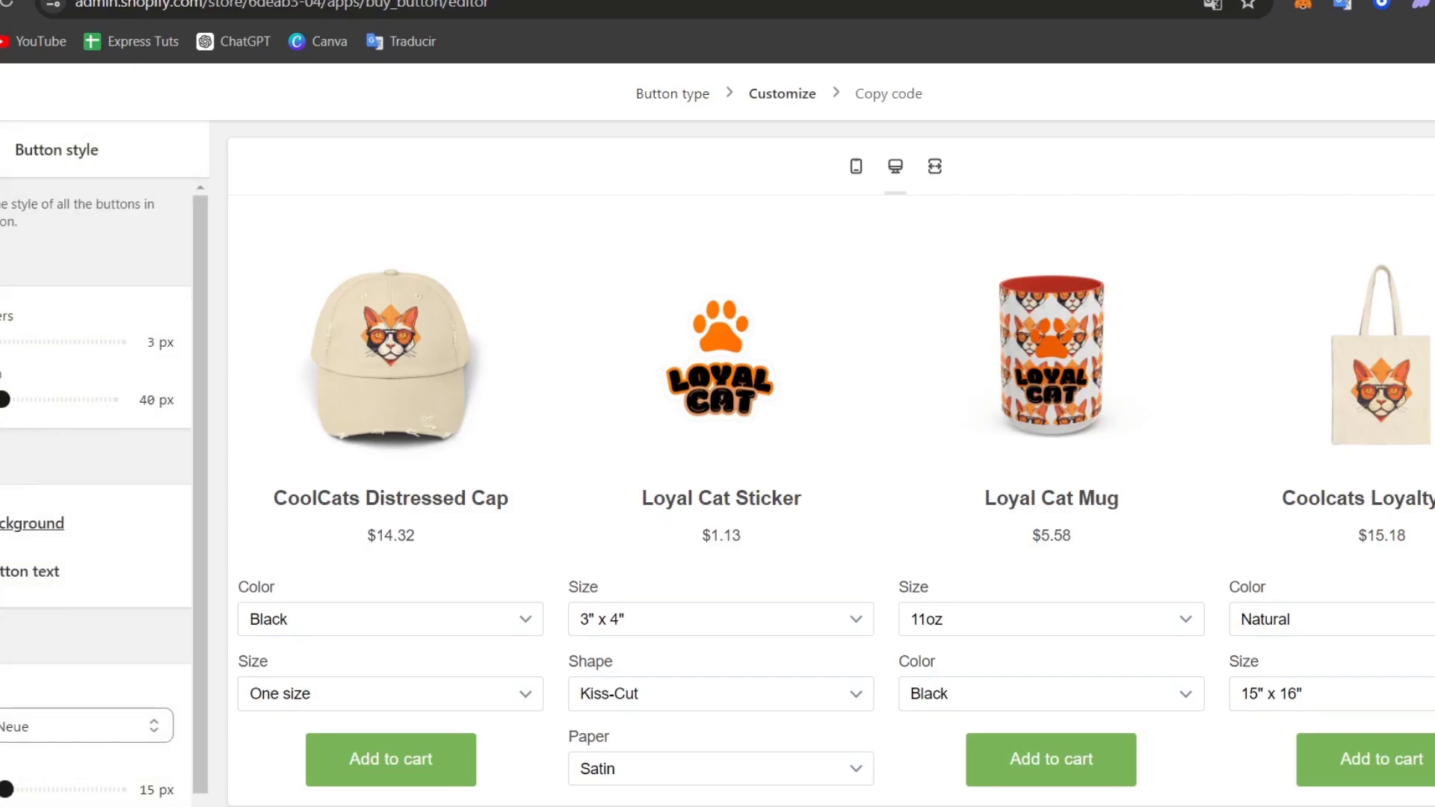
{"action": "left_click", "coordinate": [48, 516]}
{"action": "mouse_move", "coordinate": [123, 335]}
{"action": "left_mouse_down"}
{"action": "mouse_move", "coordinate": [123, 308]}
{"action": "mouse_move", "coordinate": [192, 290]}
{"action": "left_mouse_up"}
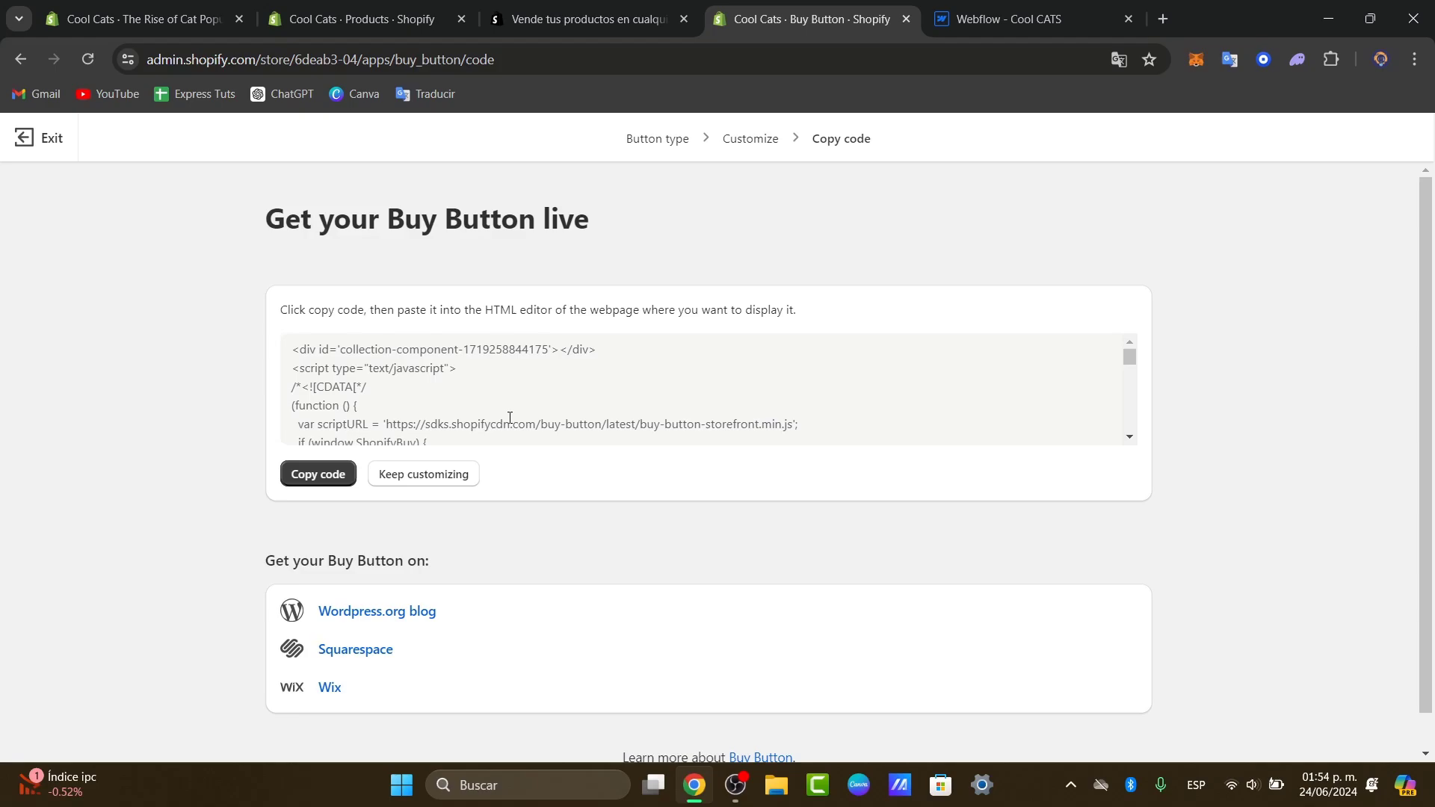
- Switch back to the Cool CATS site in the Webflow Designer
{"action": "left_click", "coordinate": [1084, 8]}
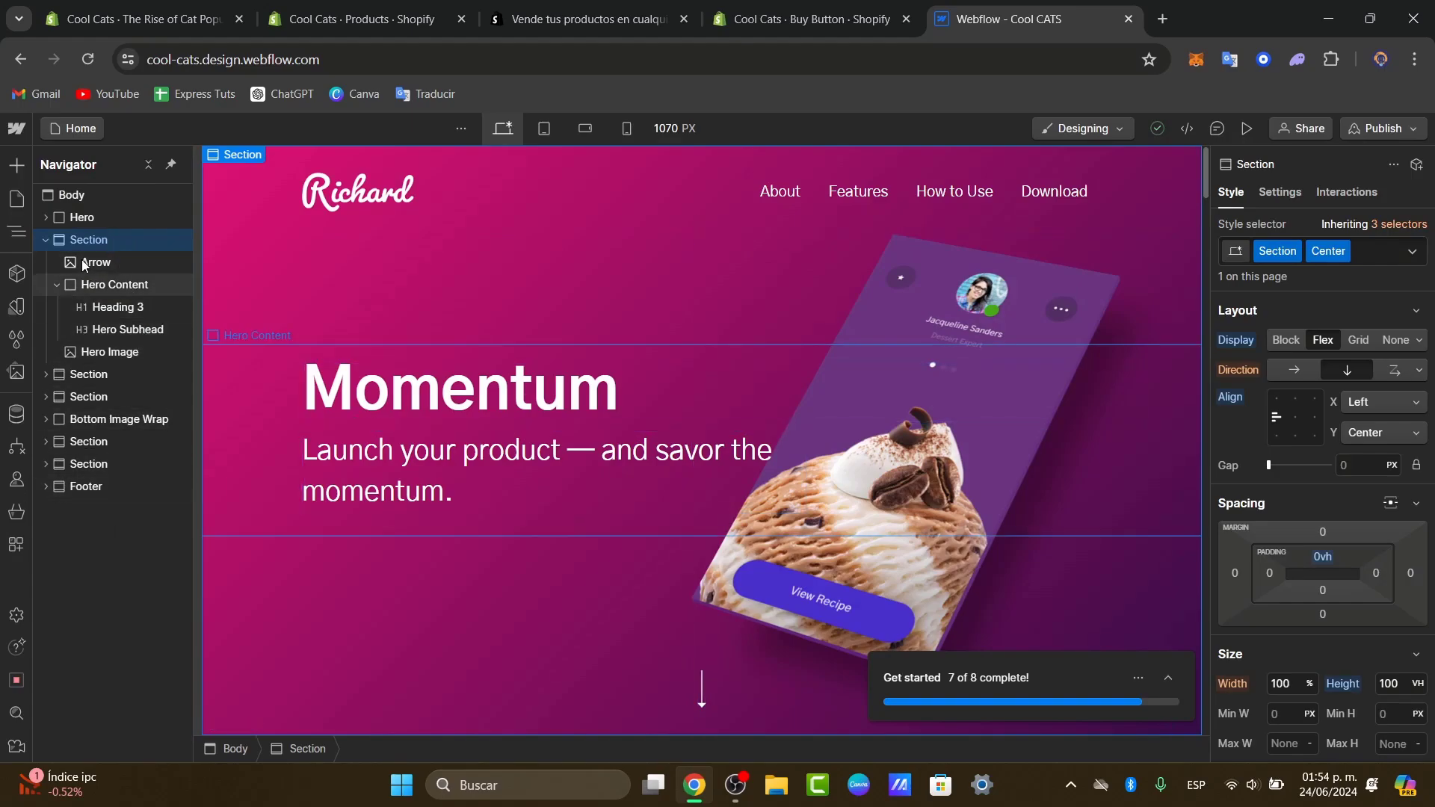
- Search the add-elements panel for 'embed' and choose the Code Embed element
{"action": "left_click", "coordinate": [26, 175]}
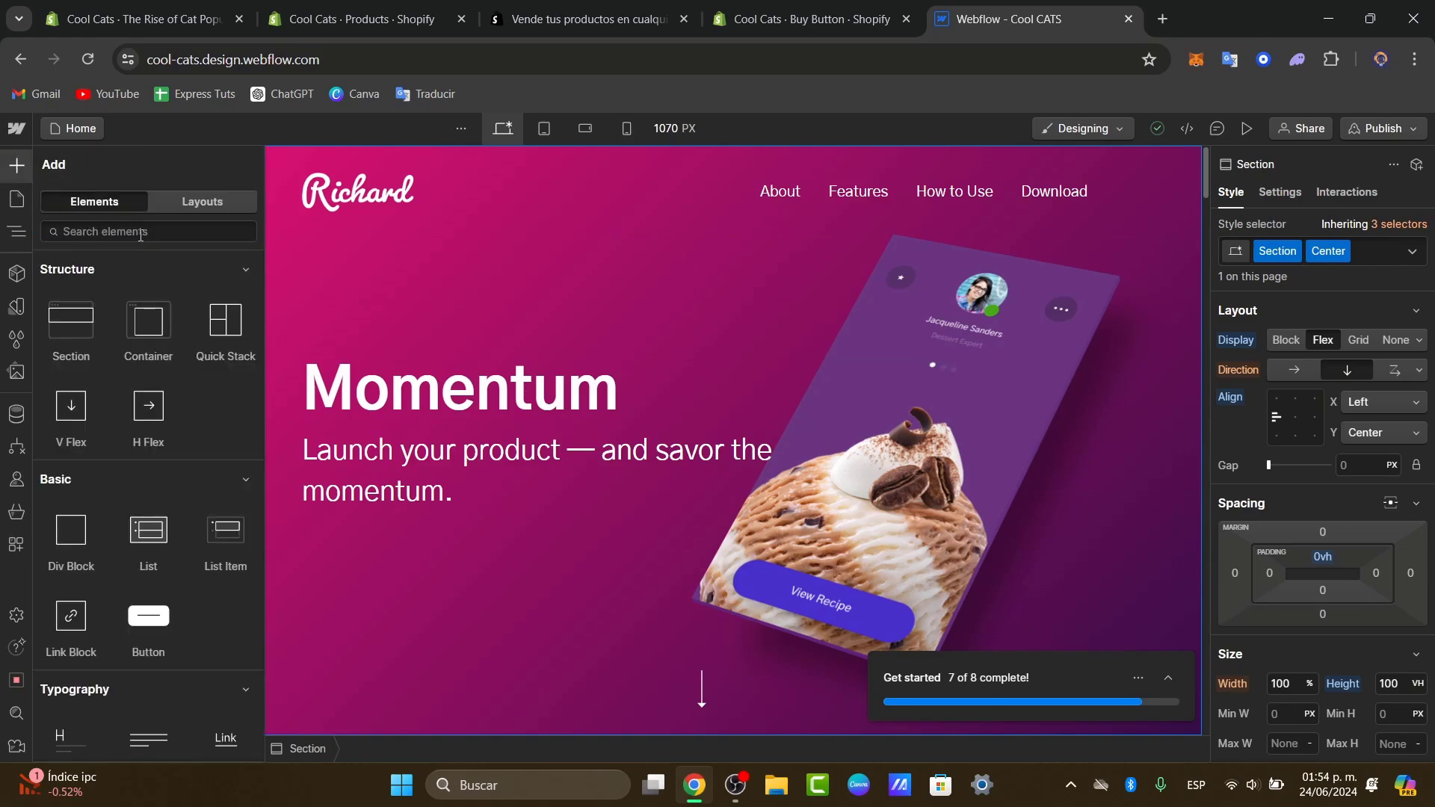
{"action": "left_click", "coordinate": [142, 233]}
{"action": "type", "text": "embed"}
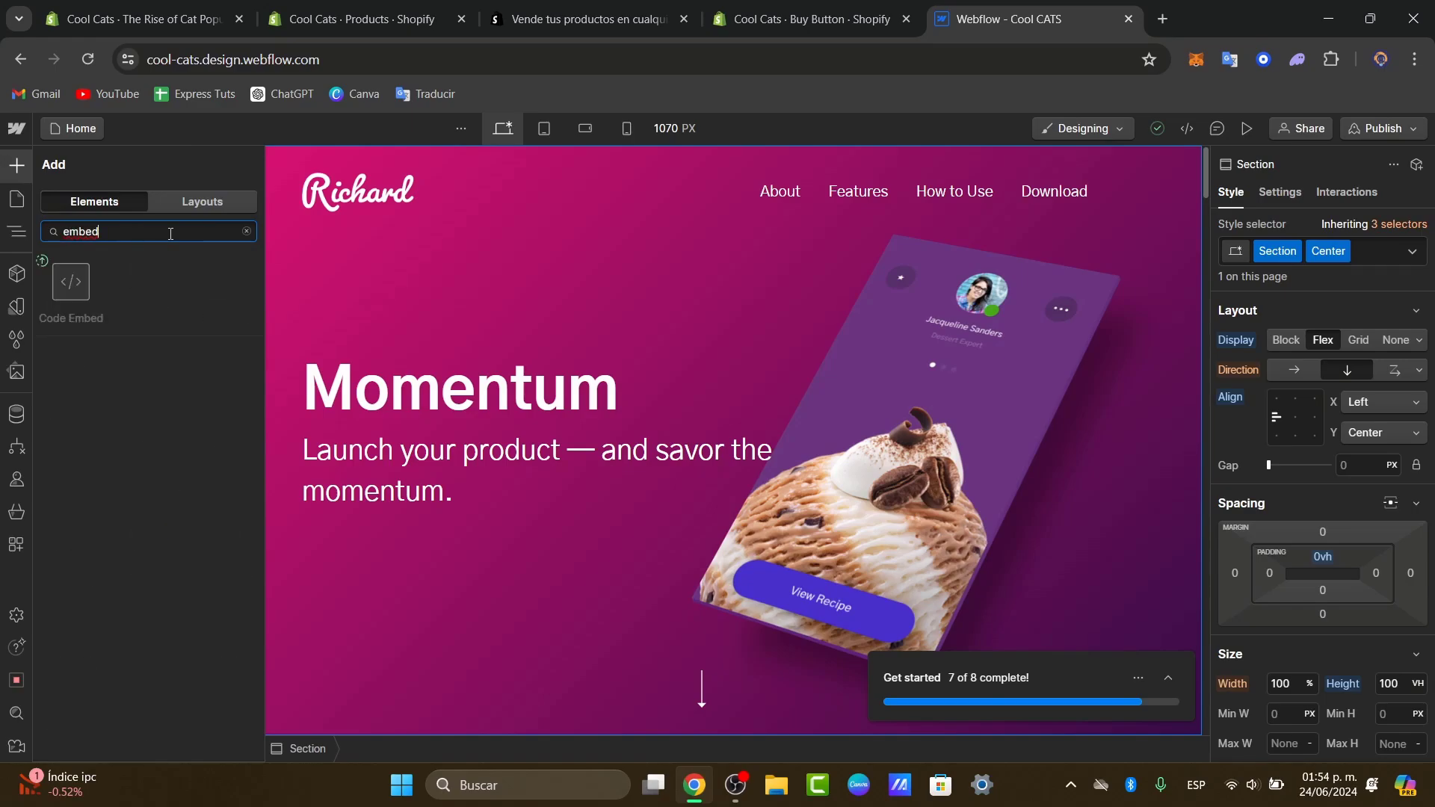
{"action": "left_click", "coordinate": [42, 262]}
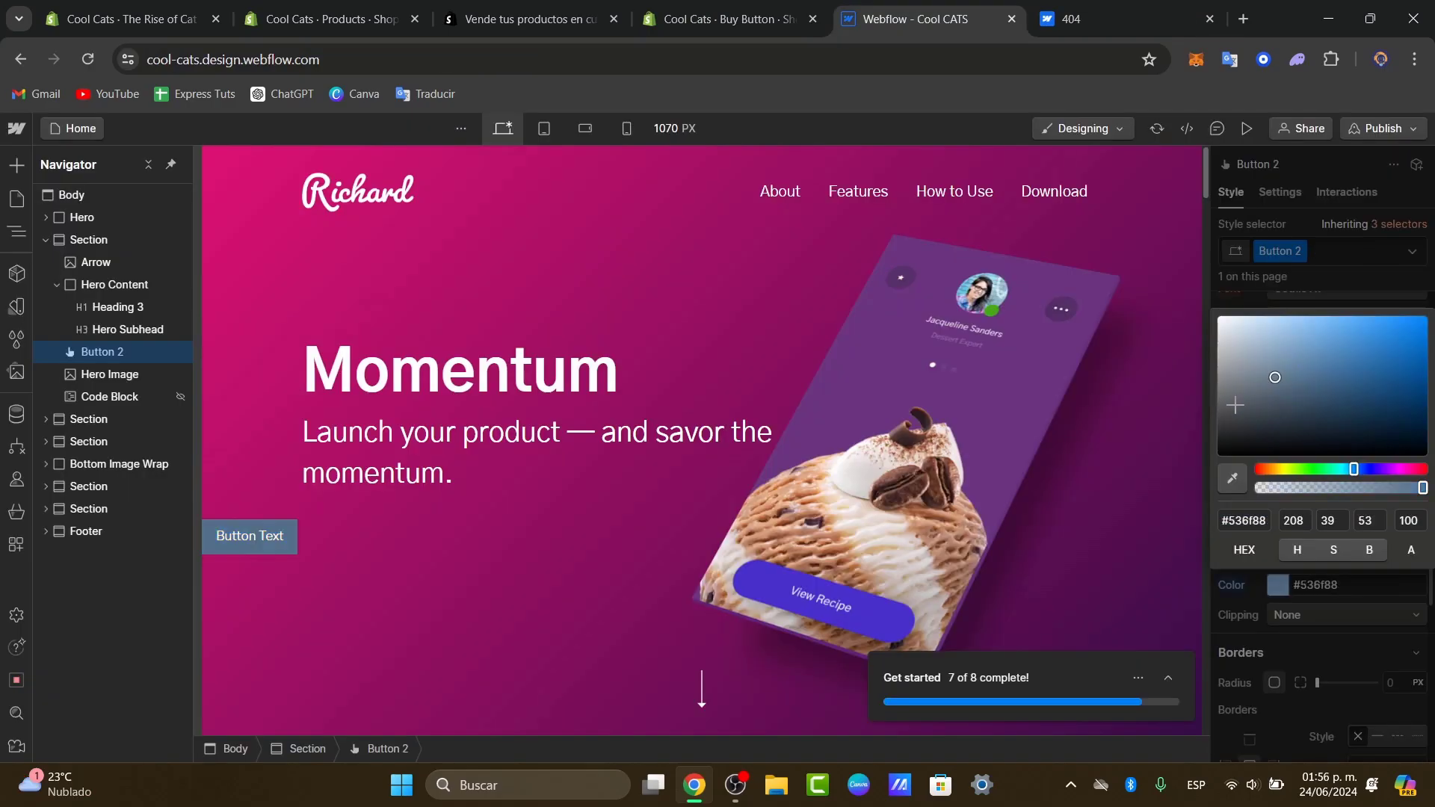
- Make the new button's background black, then select the hero section containing it
{"action": "left_click_drag", "start_coordinate": [1244, 404], "coordinate": [1229, 531]}
{"action": "left_click", "coordinate": [1321, 604]}
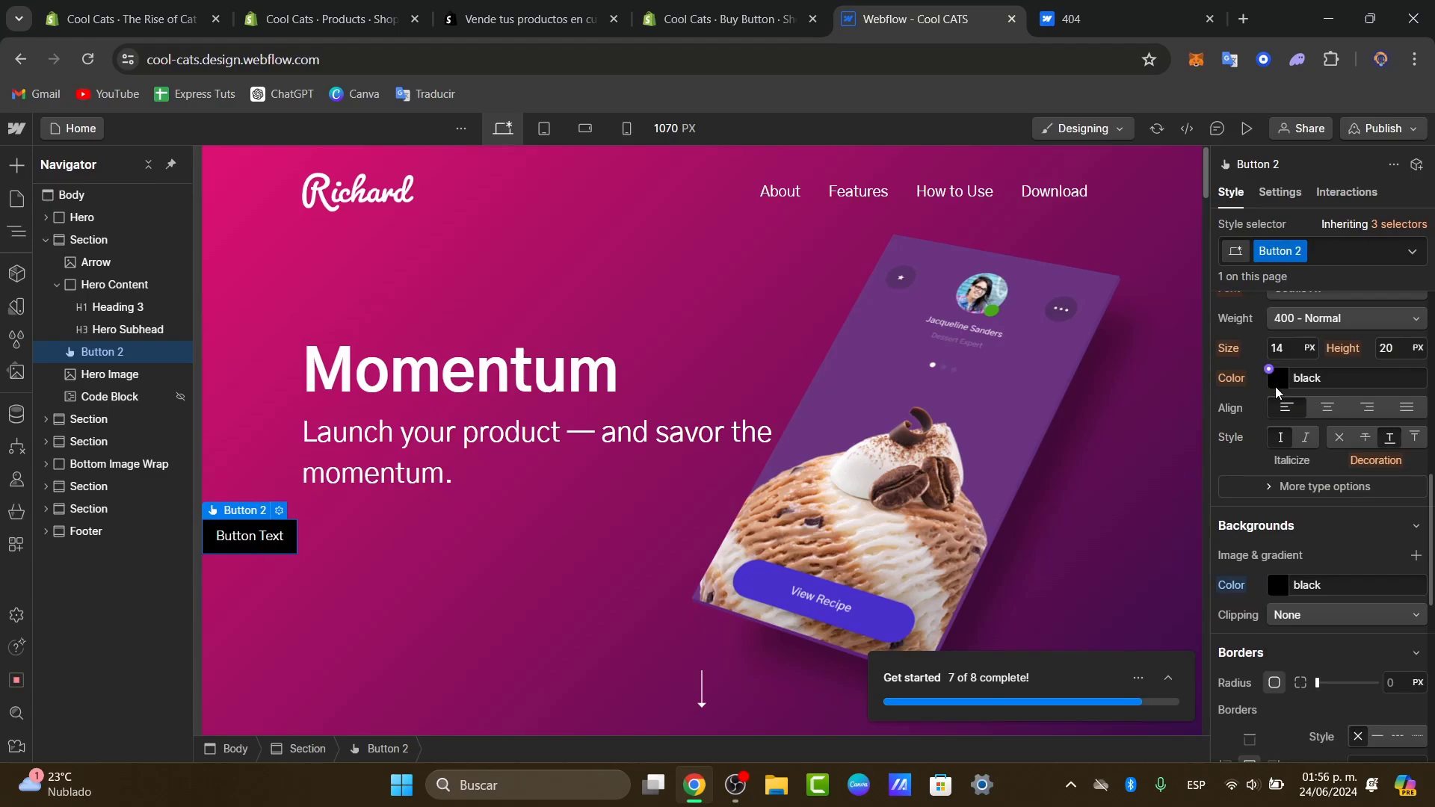
{"action": "scroll", "coordinate": [1271, 389], "scroll_direction": "up", "scroll_amount": 3}
{"action": "scroll", "coordinate": [1269, 446], "scroll_direction": "up", "scroll_amount": 6}
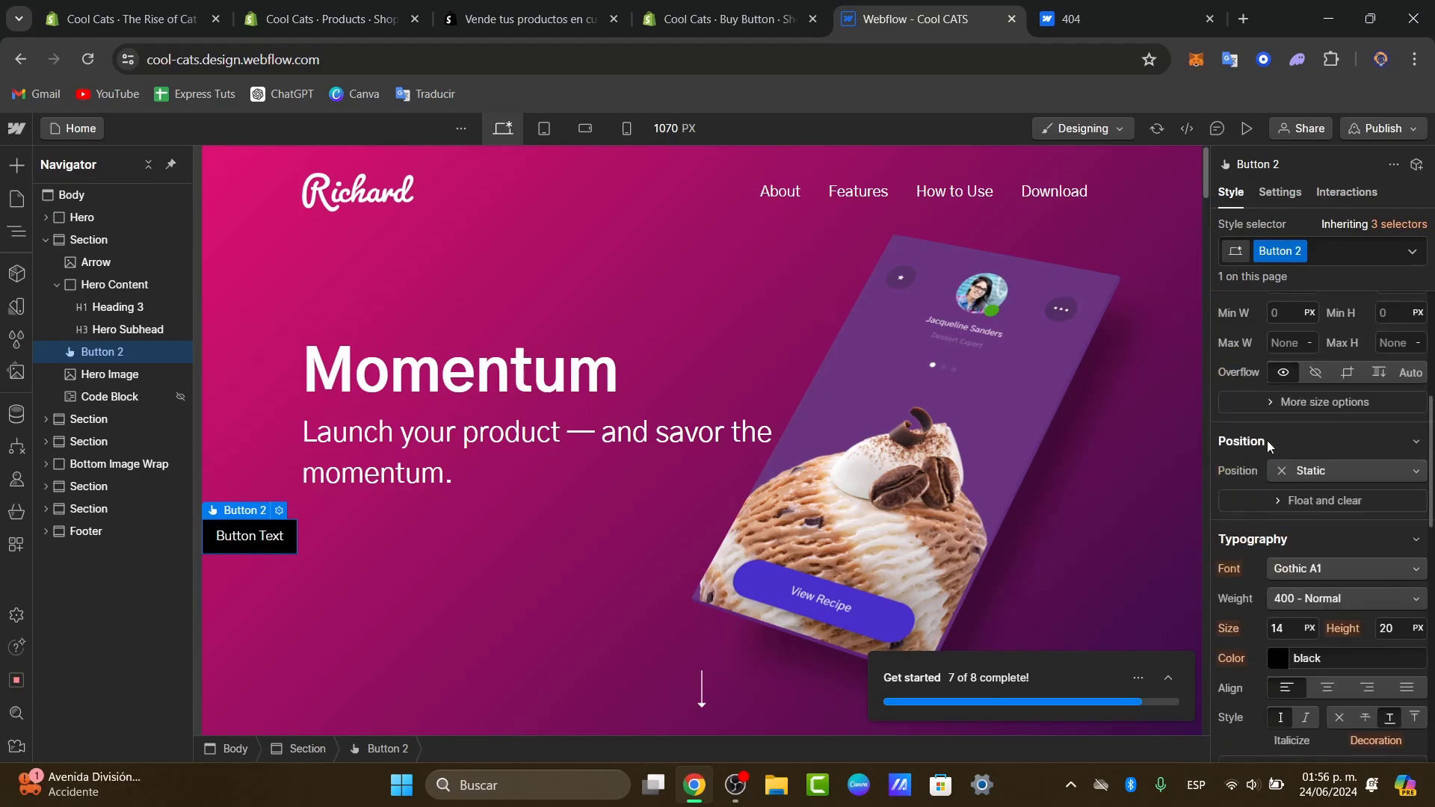
{"action": "scroll", "coordinate": [1267, 441], "scroll_direction": "down", "scroll_amount": 15}
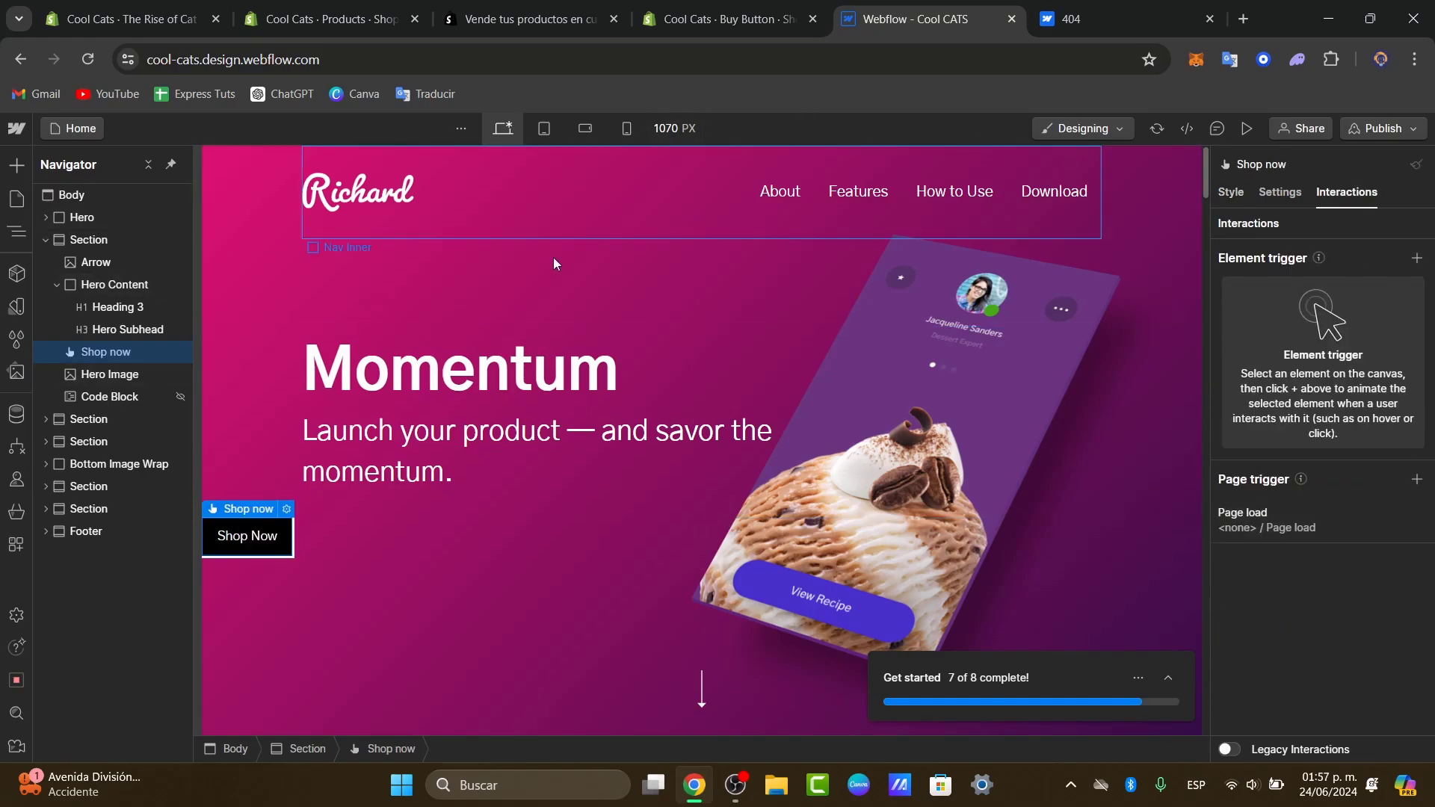
{"action": "left_click", "coordinate": [395, 548]}
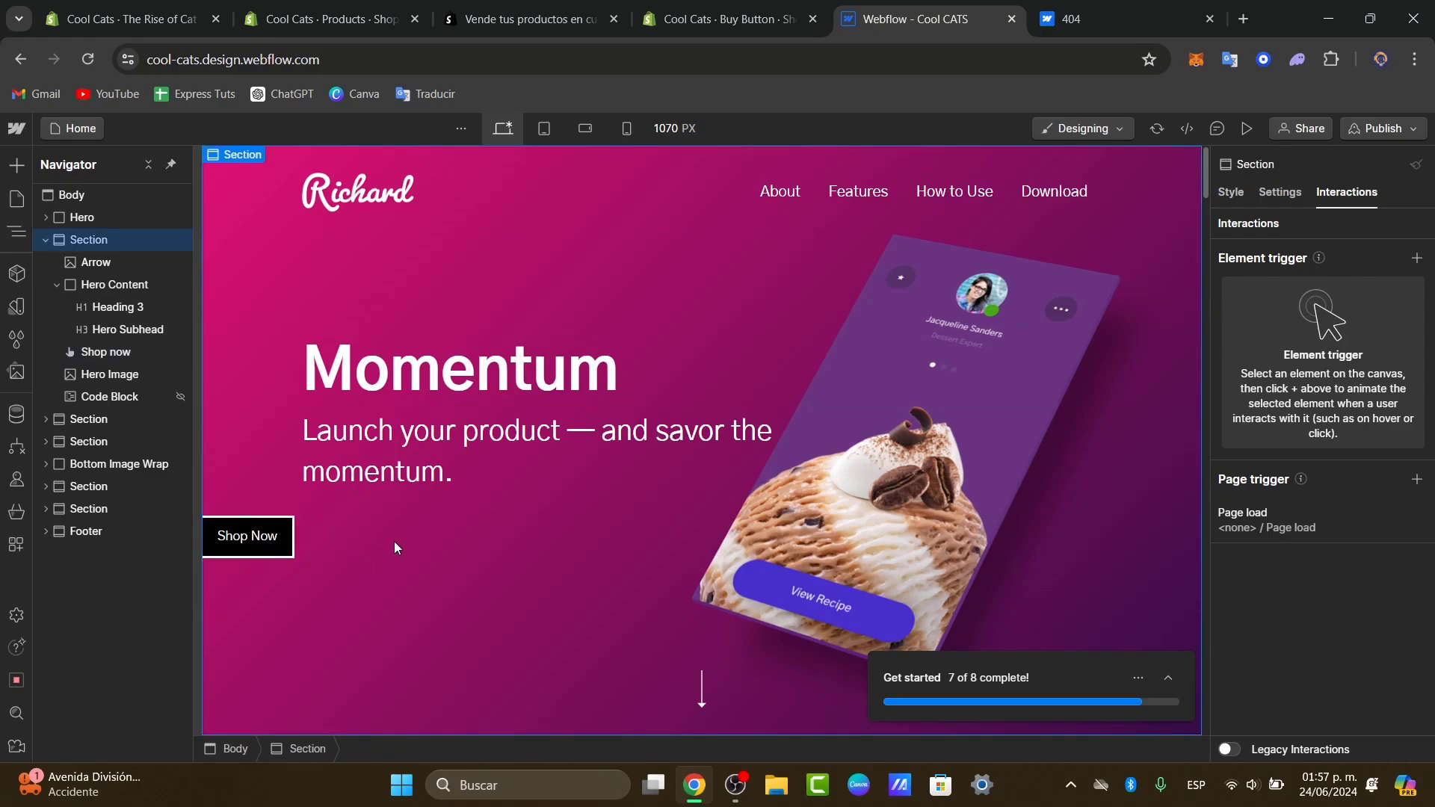
- Dismiss the Translate popup and scroll through the blog post's cap, sticker, mug and bag products
{"action": "left_click", "coordinate": [787, 6]}
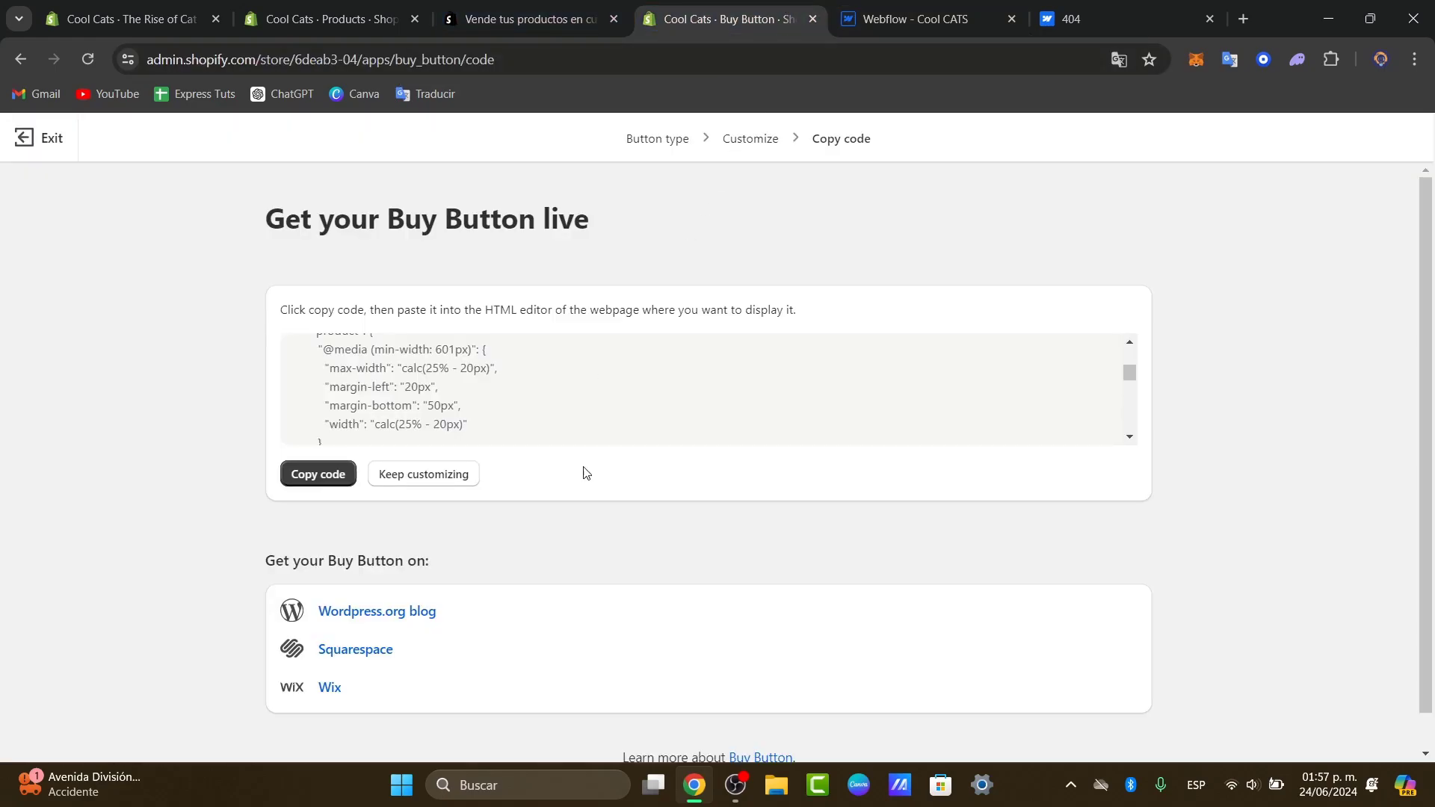
{"action": "scroll", "coordinate": [867, 546], "scroll_direction": "down", "scroll_amount": 1}
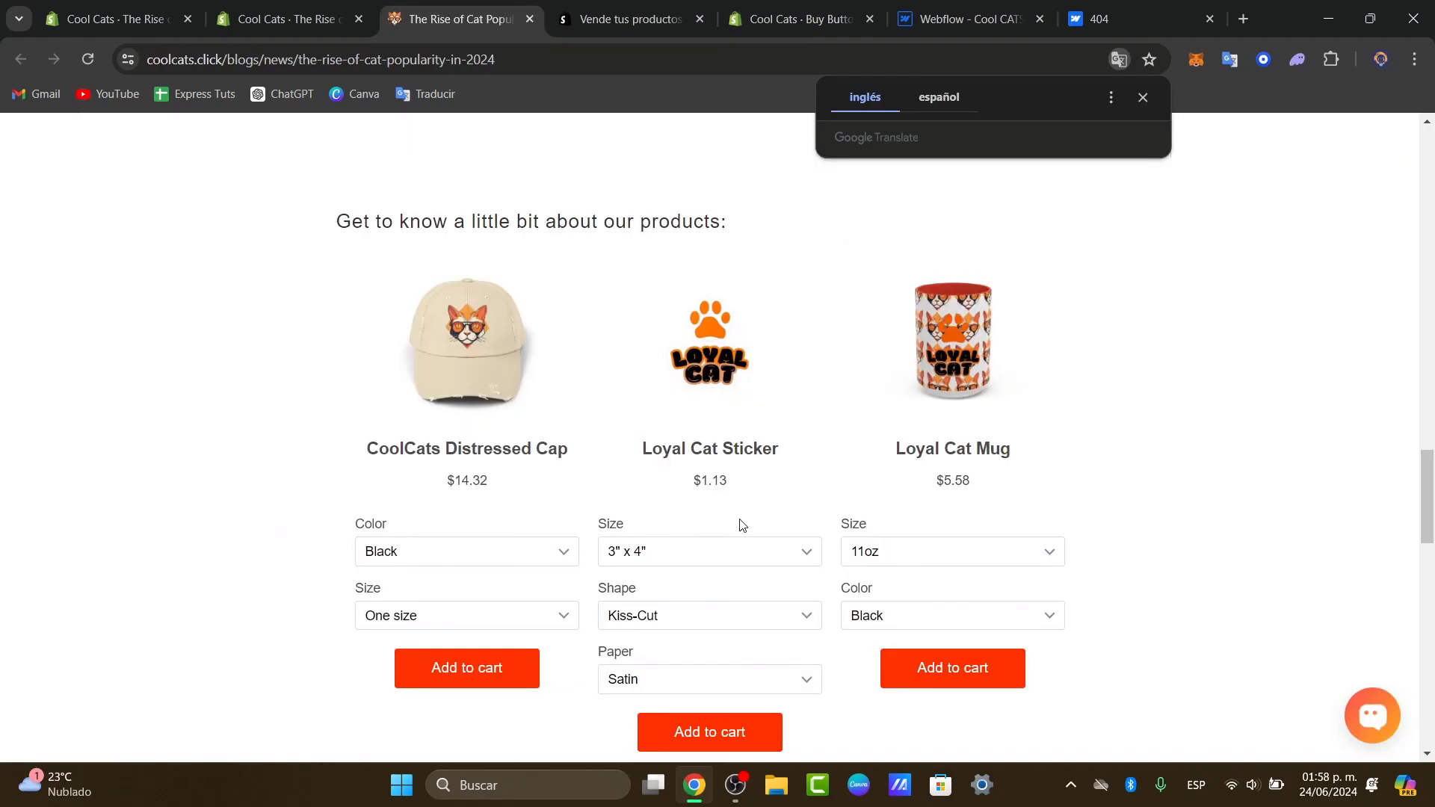
{"action": "scroll", "coordinate": [738, 523], "scroll_direction": "down", "scroll_amount": 1}
{"action": "left_click", "coordinate": [1144, 104]}
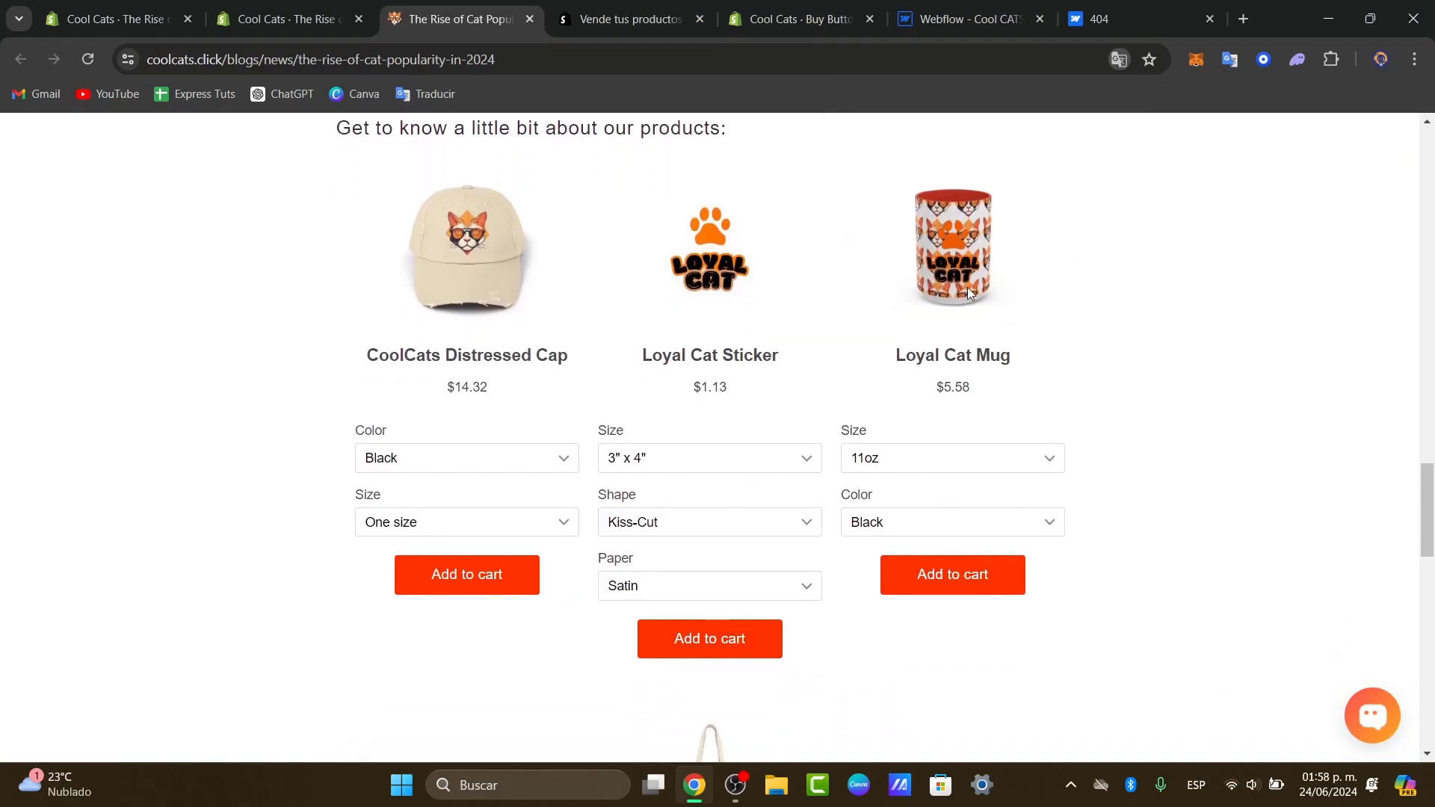
{"action": "scroll", "coordinate": [886, 332], "scroll_direction": "down", "scroll_amount": 3}
{"action": "scroll", "coordinate": [860, 392], "scroll_direction": "down", "scroll_amount": 3}
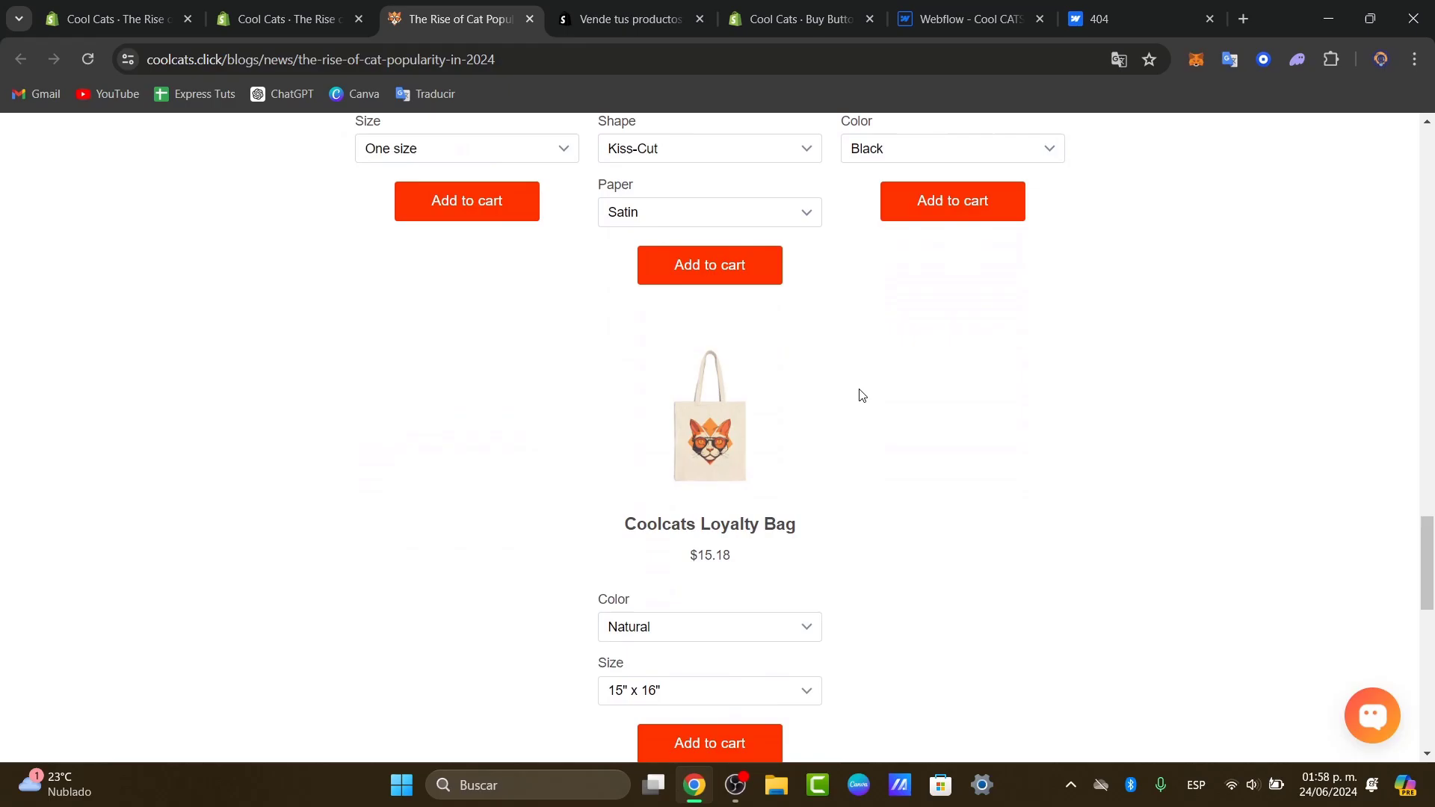
{"action": "scroll", "coordinate": [850, 397], "scroll_direction": "up", "scroll_amount": 6}
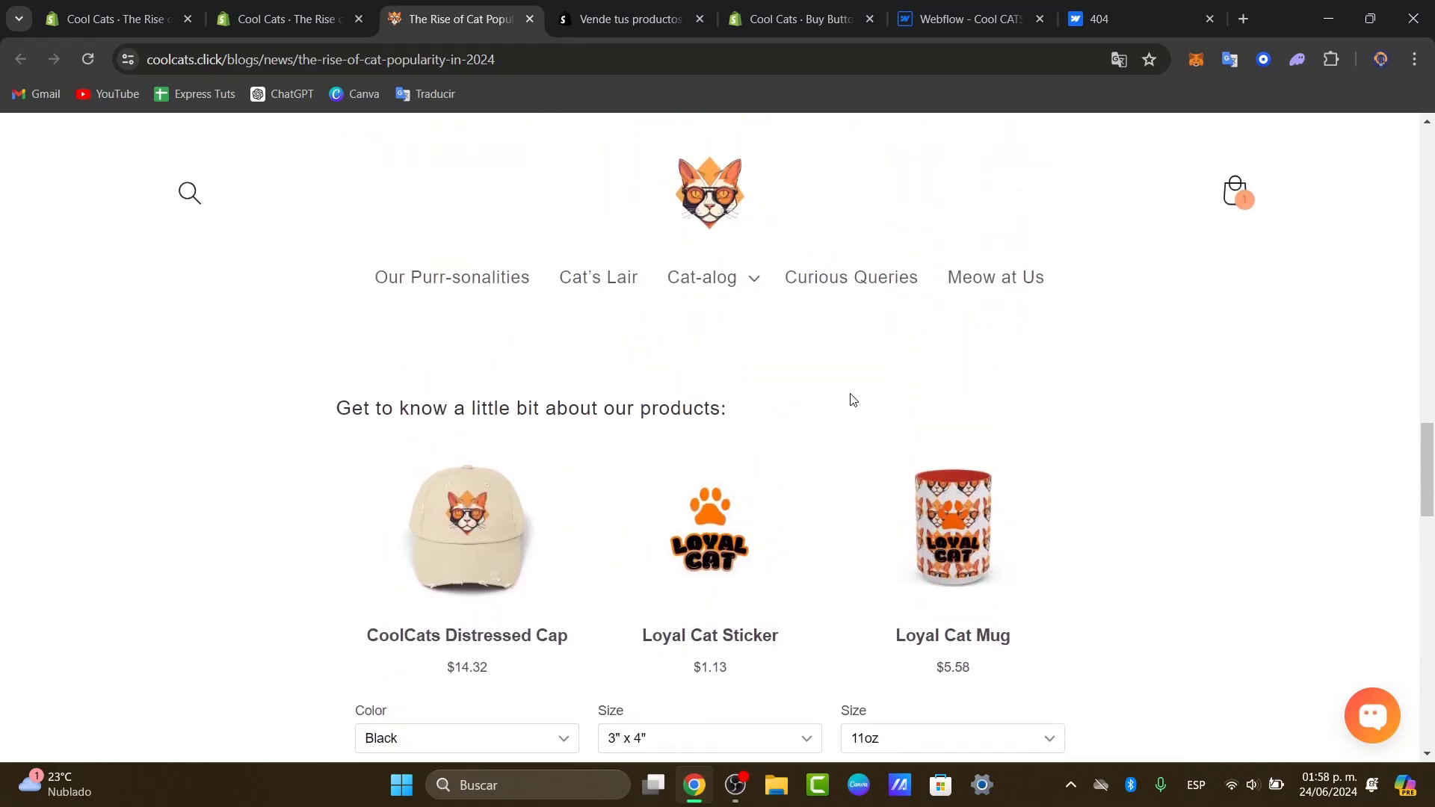
{"action": "scroll", "coordinate": [850, 399], "scroll_direction": "down", "scroll_amount": 5}
{"action": "scroll", "coordinate": [850, 400], "scroll_direction": "up", "scroll_amount": 3}
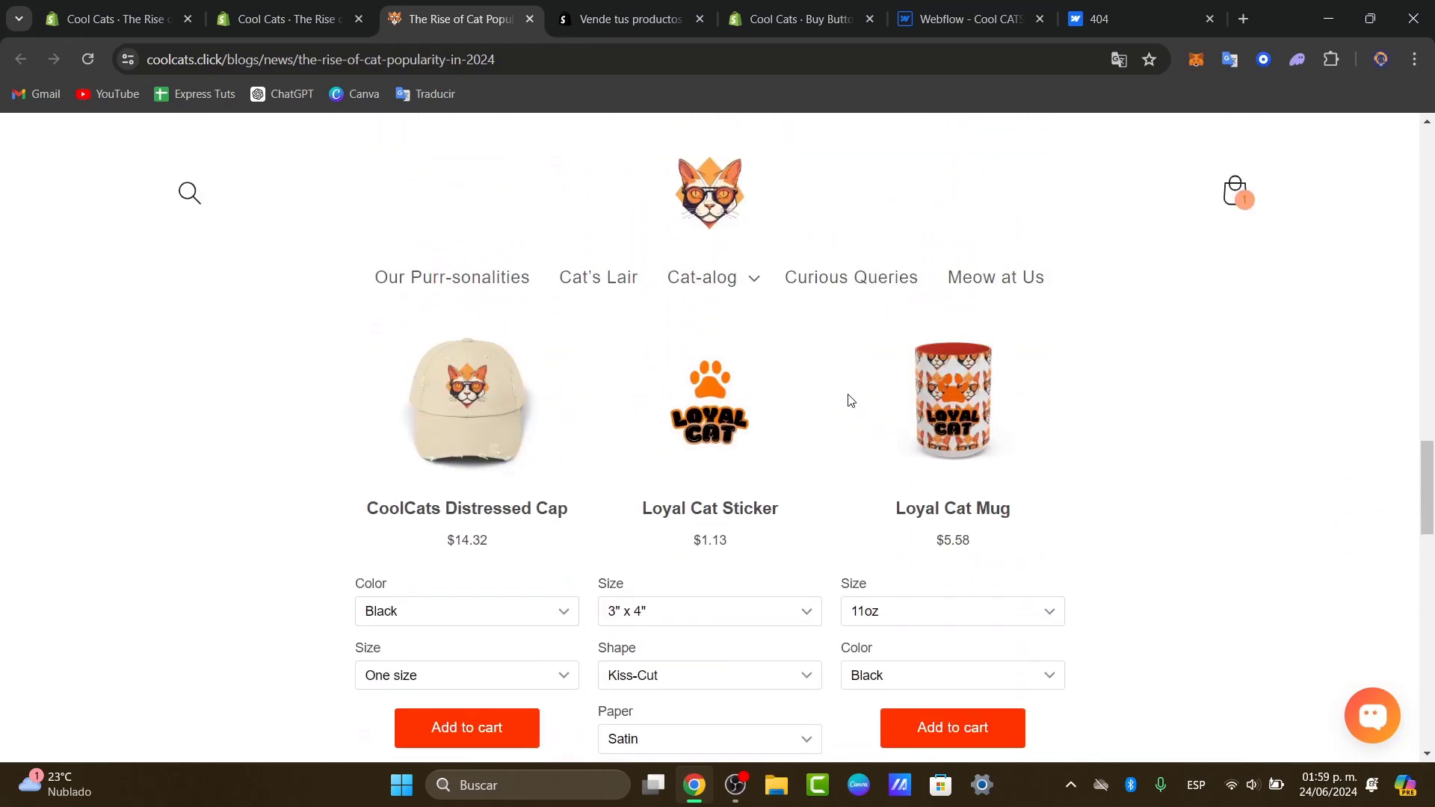
{"action": "scroll", "coordinate": [850, 400], "scroll_direction": "down", "scroll_amount": 4}
{"action": "scroll", "coordinate": [850, 400], "scroll_direction": "up", "scroll_amount": 3}
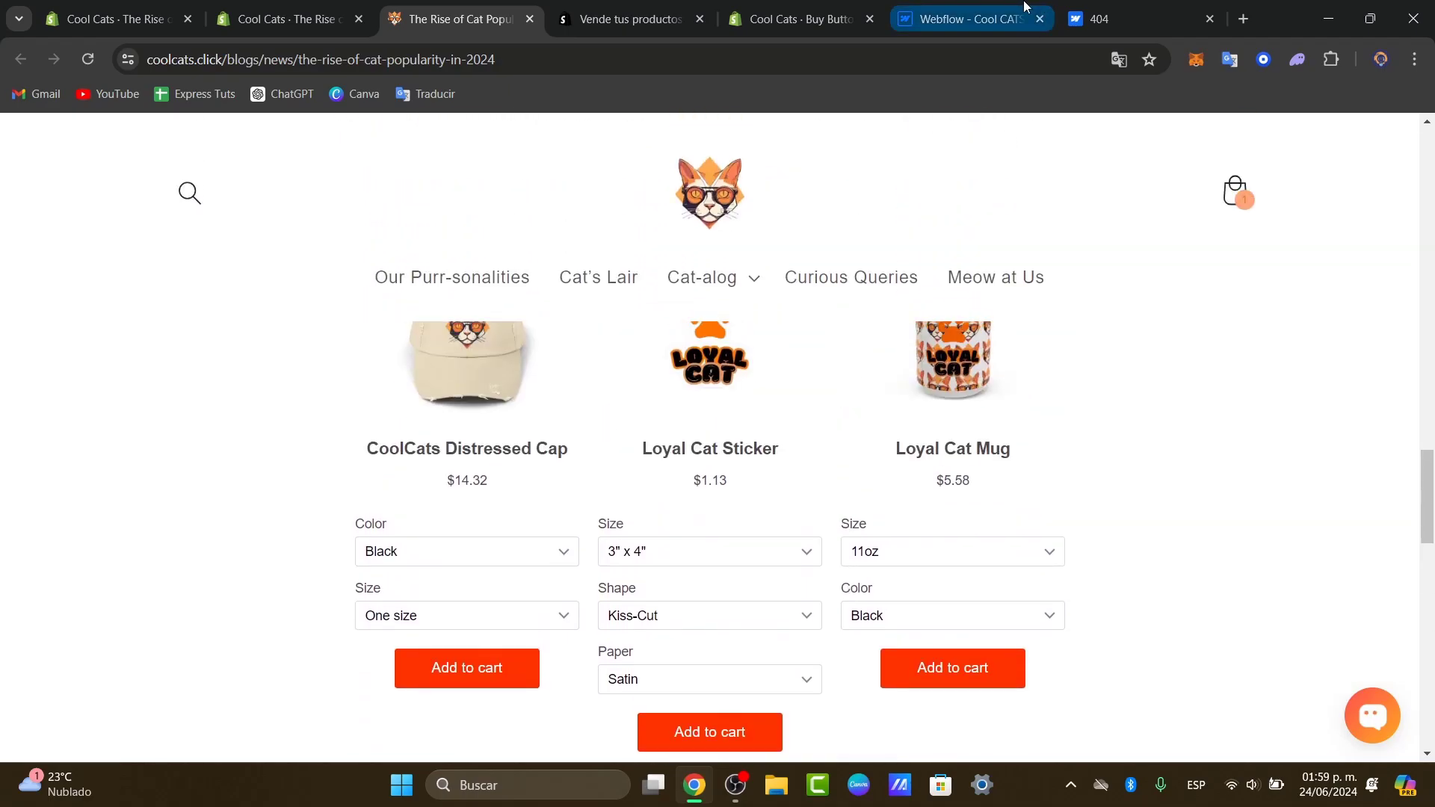
- Leave the Webflow Designer for the sites dashboard via the main menu
{"action": "left_click", "coordinate": [964, 18]}
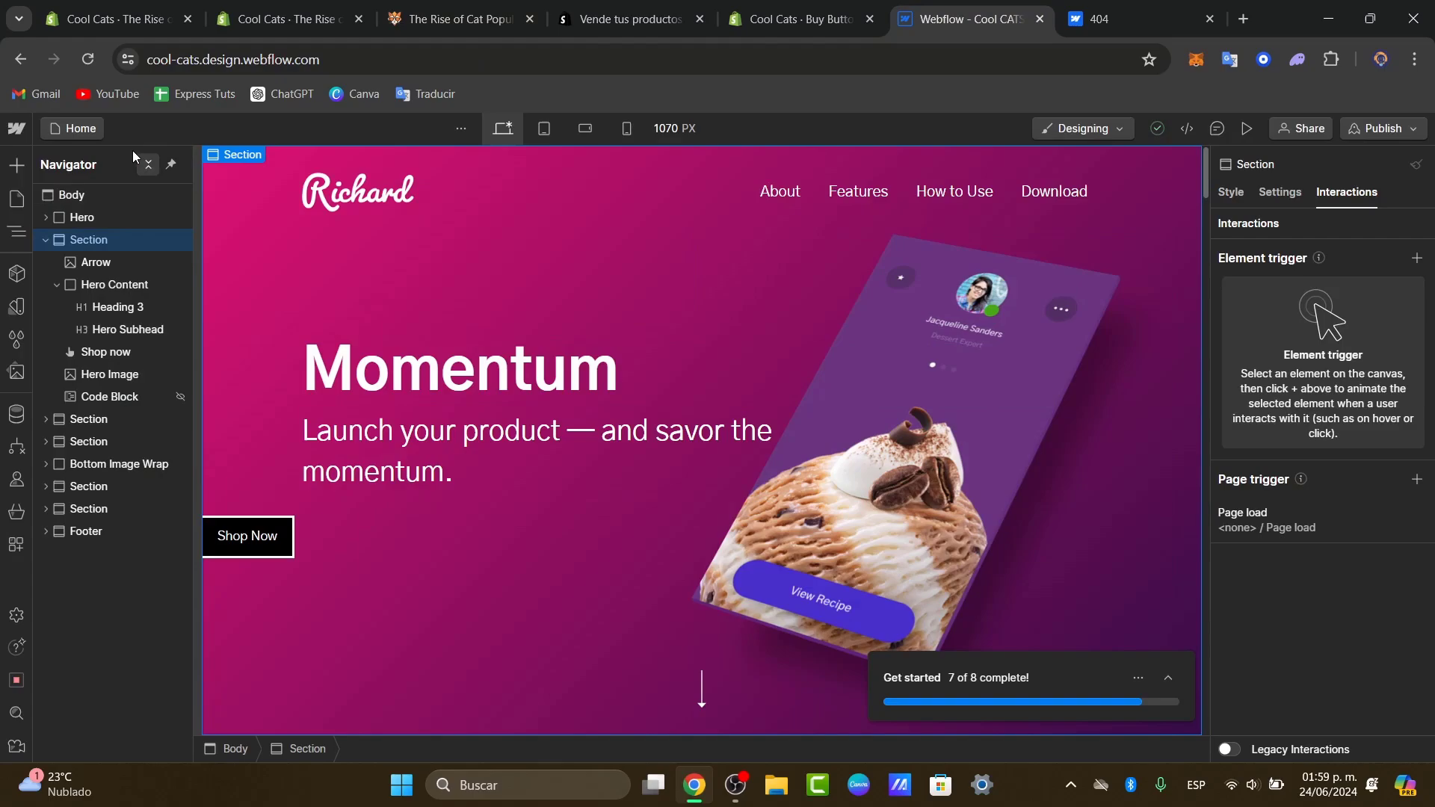
{"action": "left_click", "coordinate": [17, 131]}
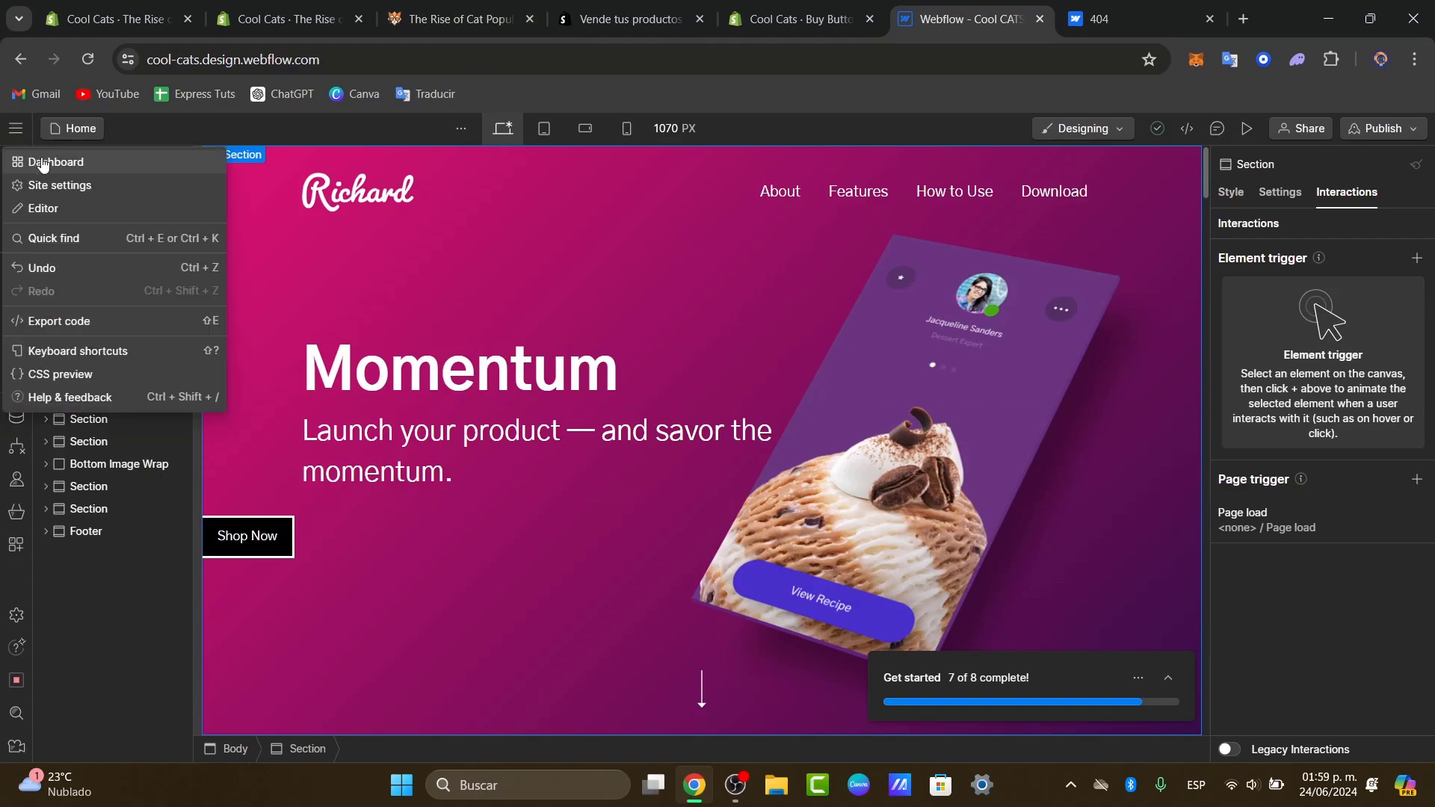
{"action": "left_click", "coordinate": [43, 162]}
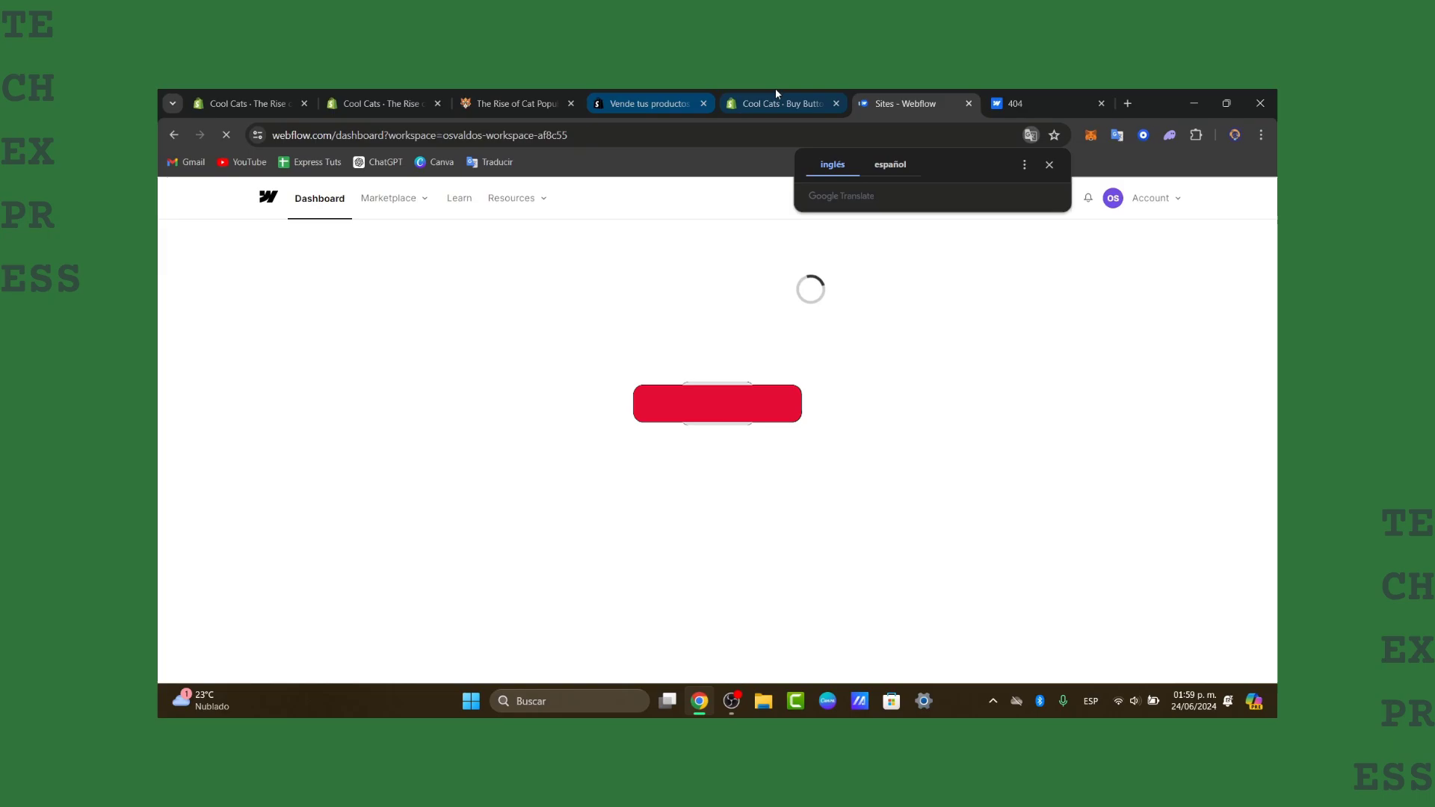
- Return to the Shopify Buy Button app page and reload it
{"action": "left_click", "coordinate": [776, 96]}
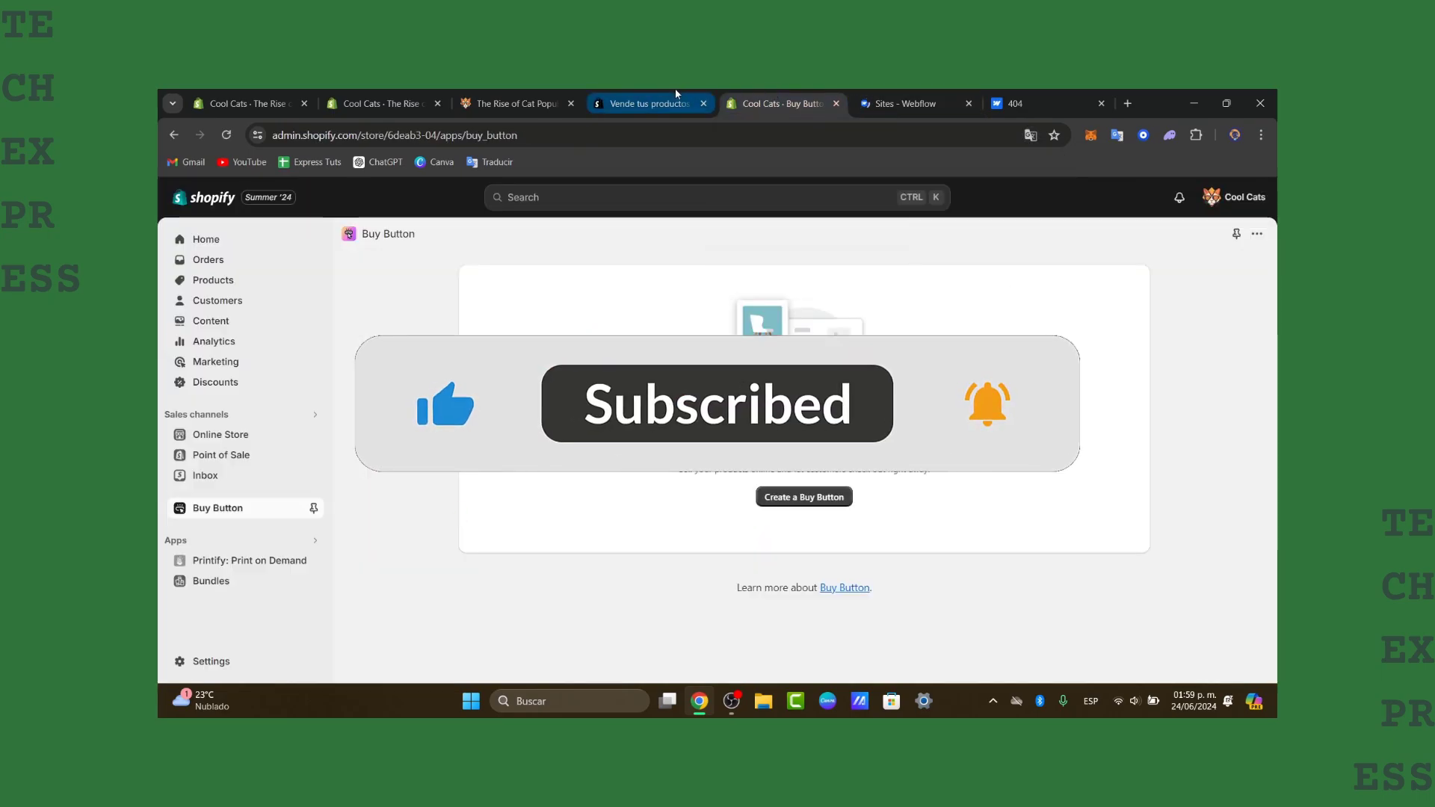
{"action": "left_click", "coordinate": [658, 95]}
{"action": "left_click", "coordinate": [756, 96]}
{"action": "left_click", "coordinate": [226, 134]}
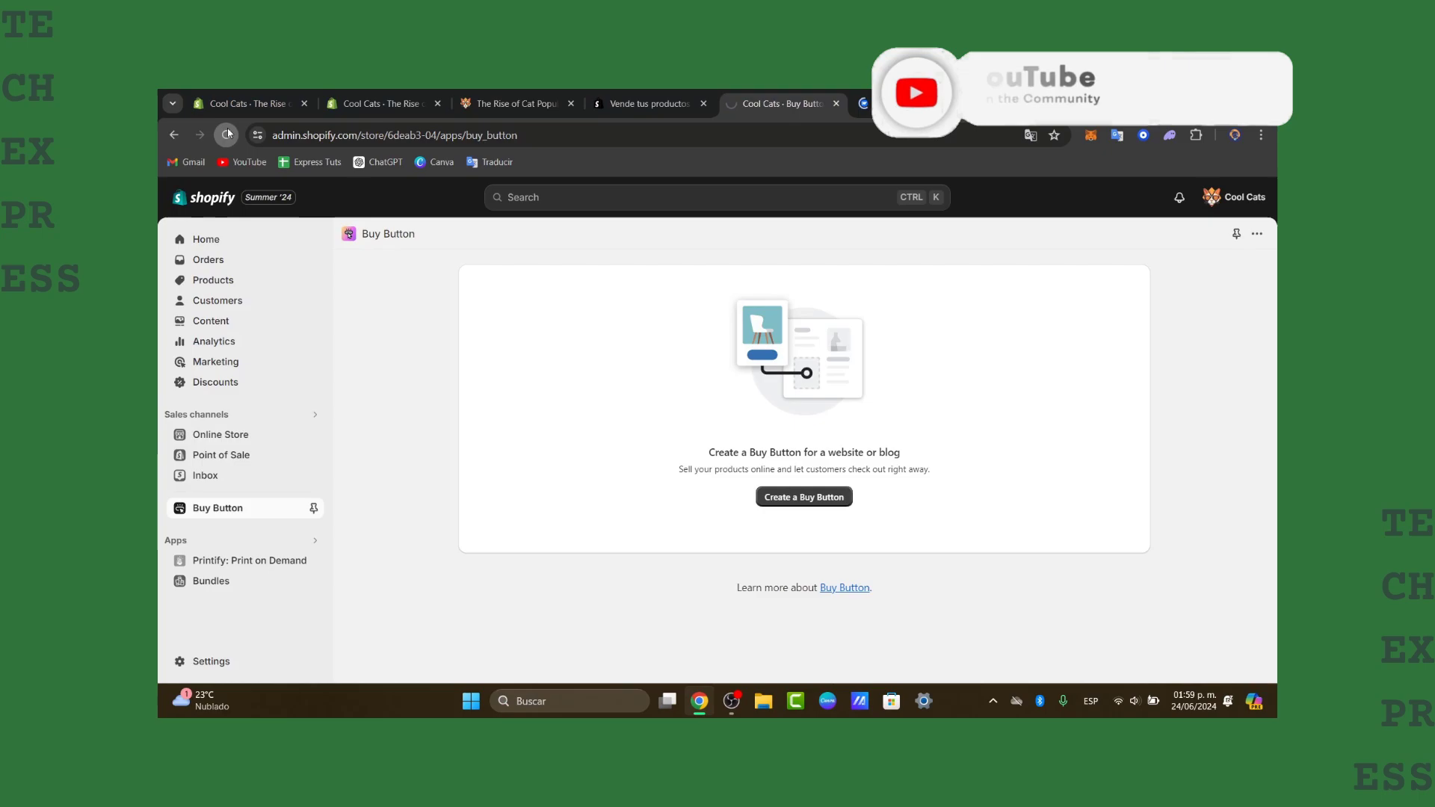